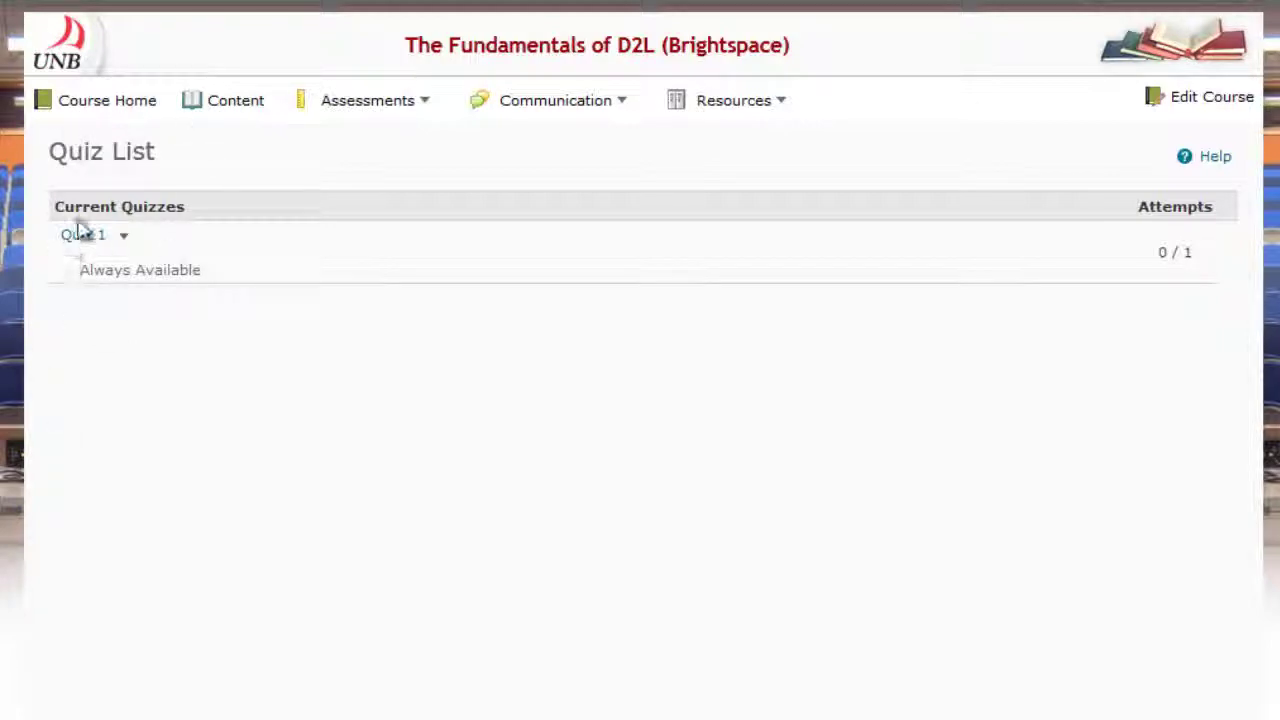
Open Quiz 1 from the quiz list and start the first attempt, accepting the loading confirmation
click(138, 214)
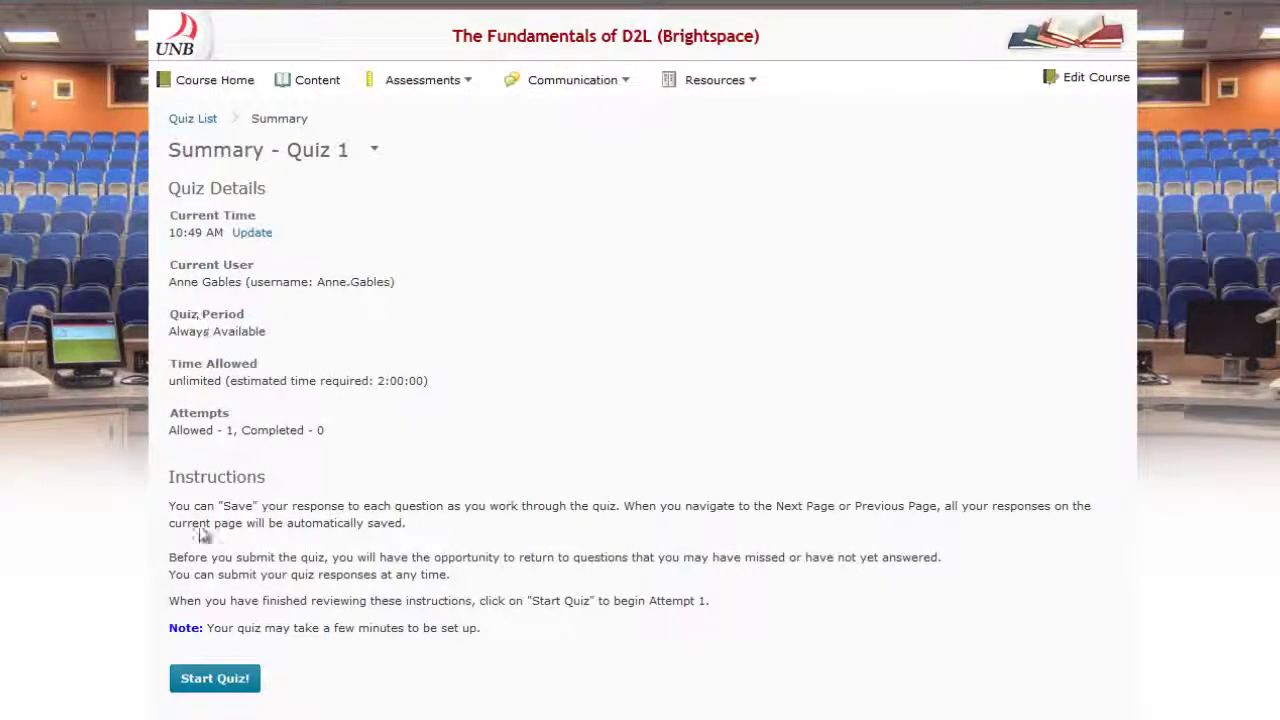
click(221, 692)
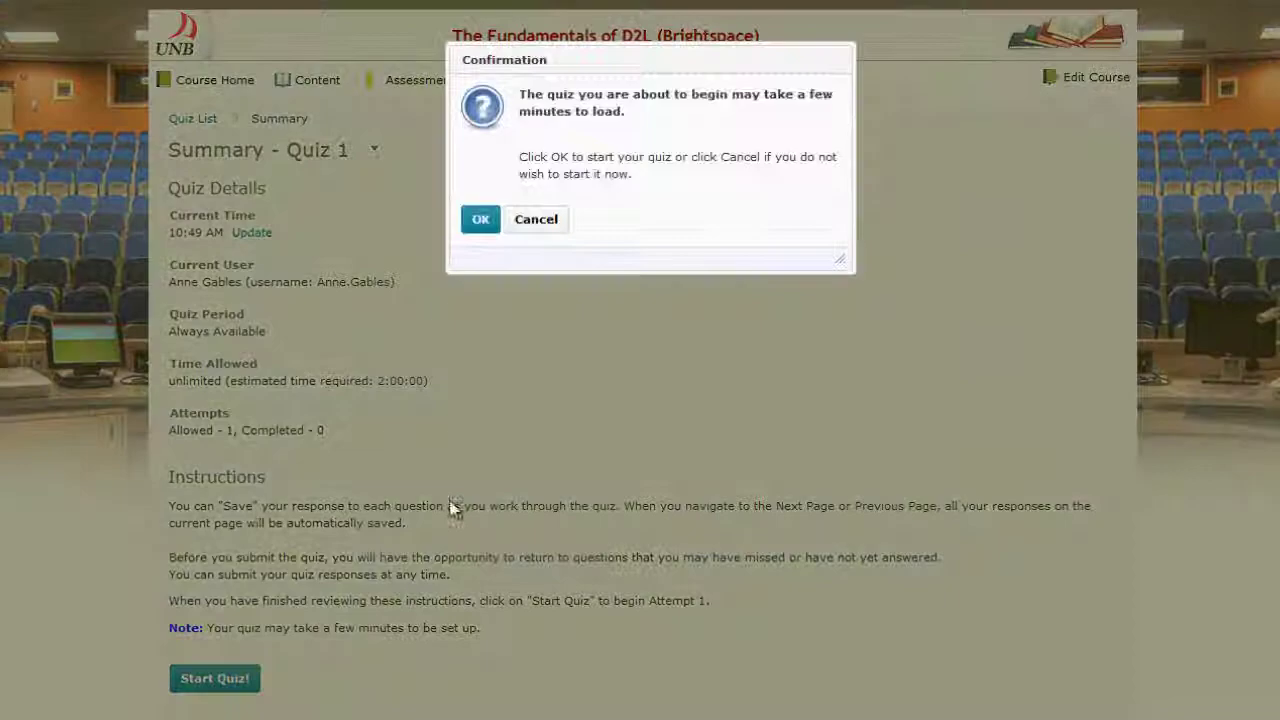
click(482, 222)
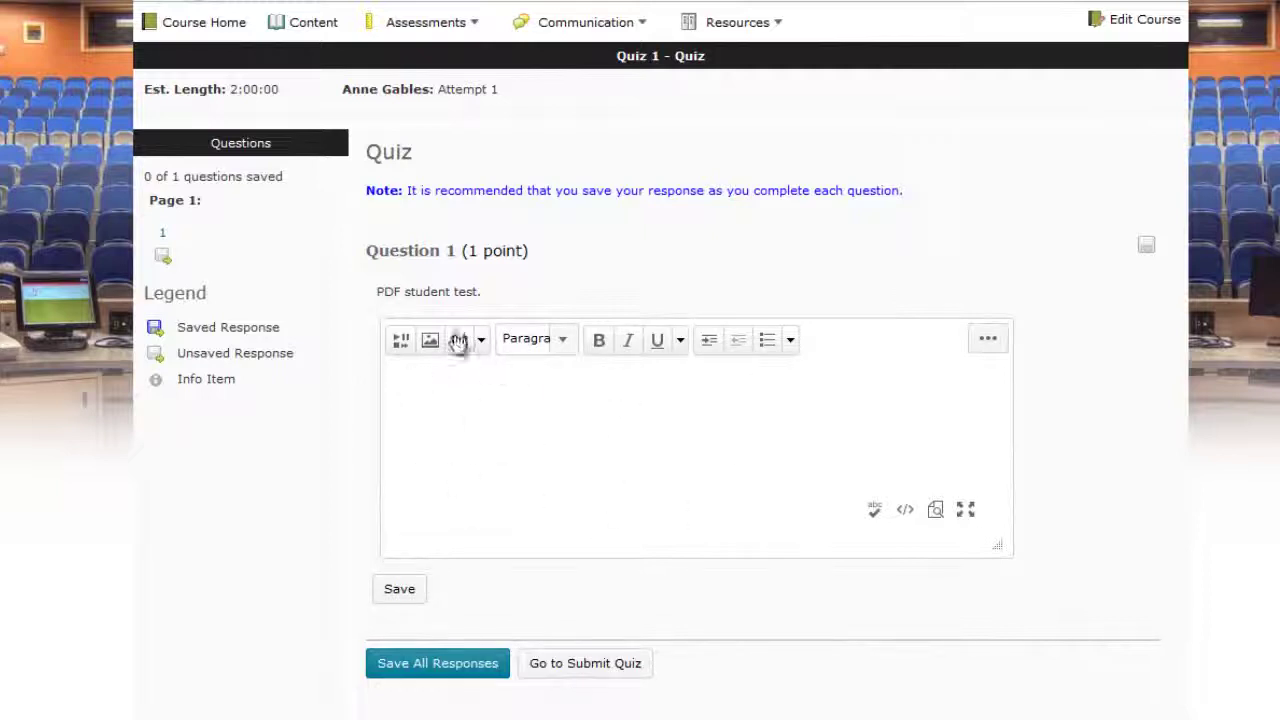
Go to the course Locker and begin a file upload with the uploaded files made public to others
click(716, 30)
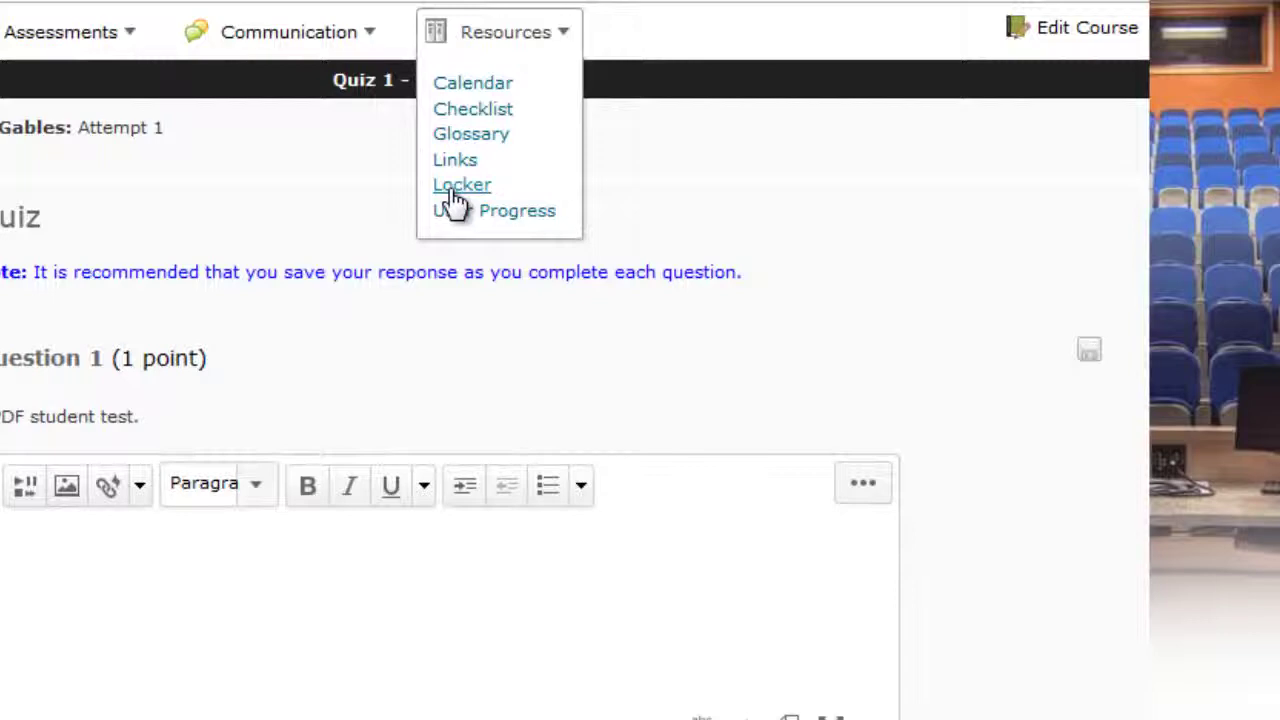
click(457, 190)
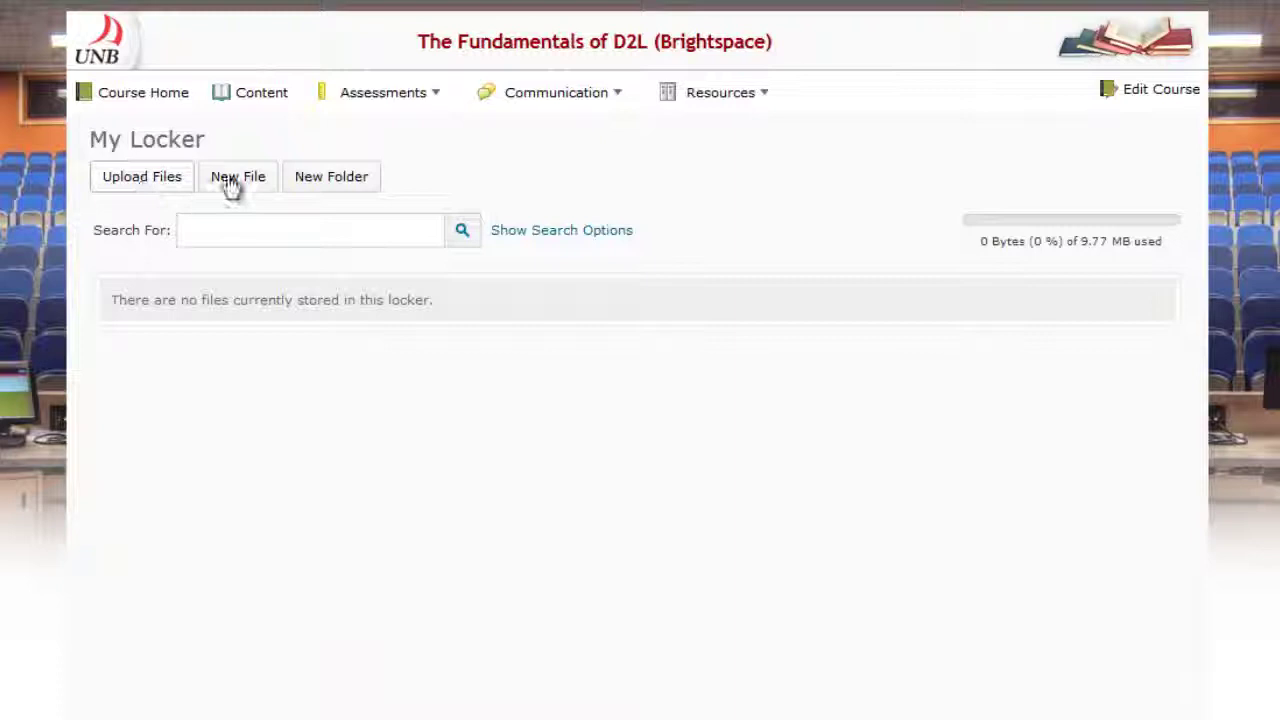
click(155, 184)
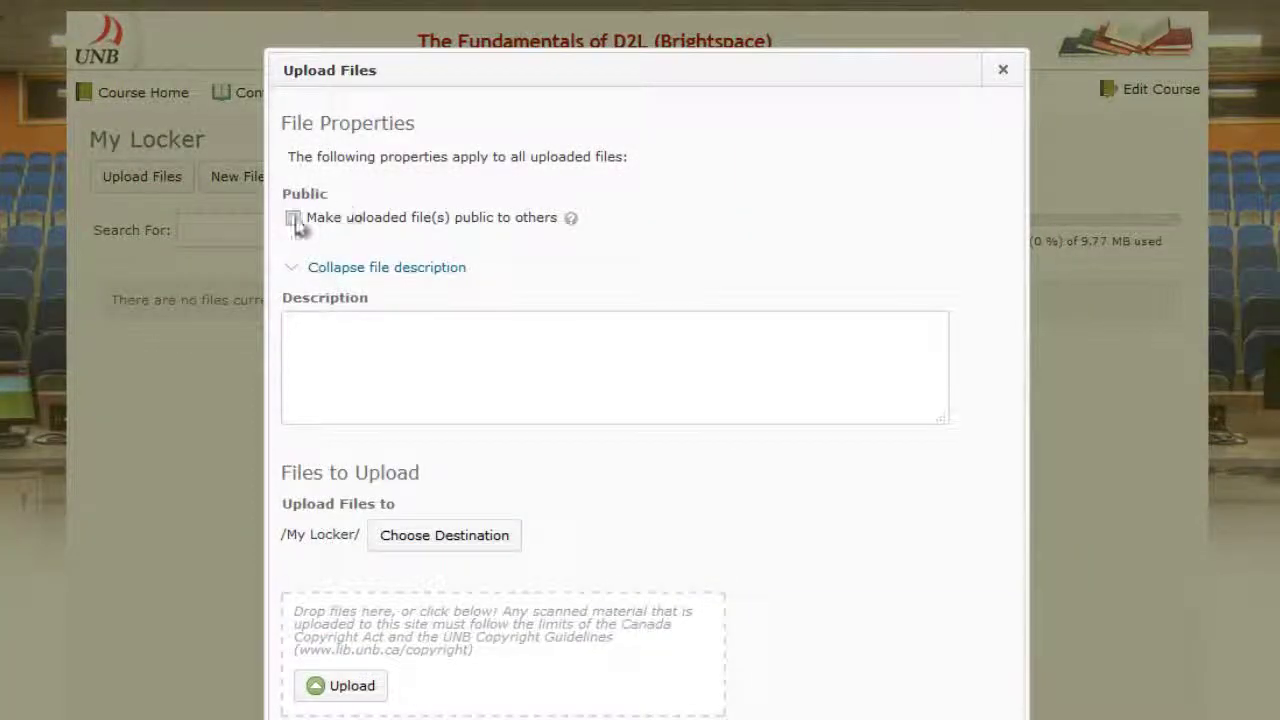
drag(662, 228, 340, 243)
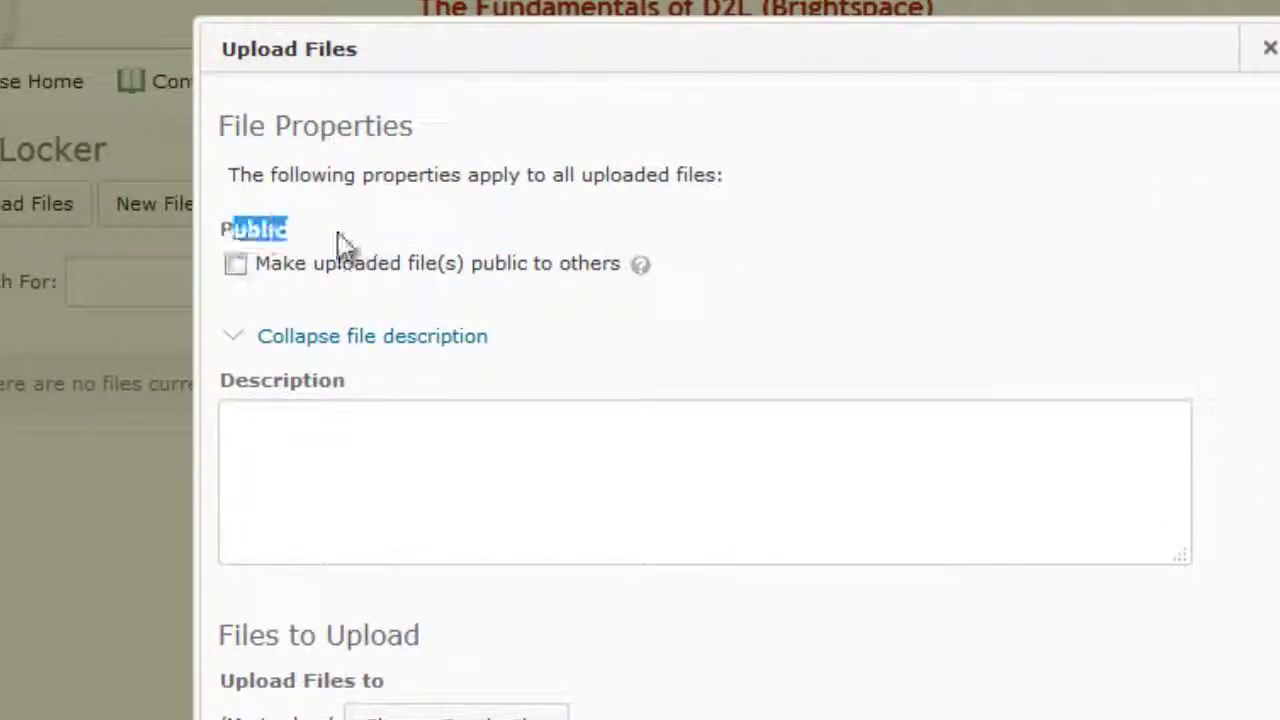
click(235, 264)
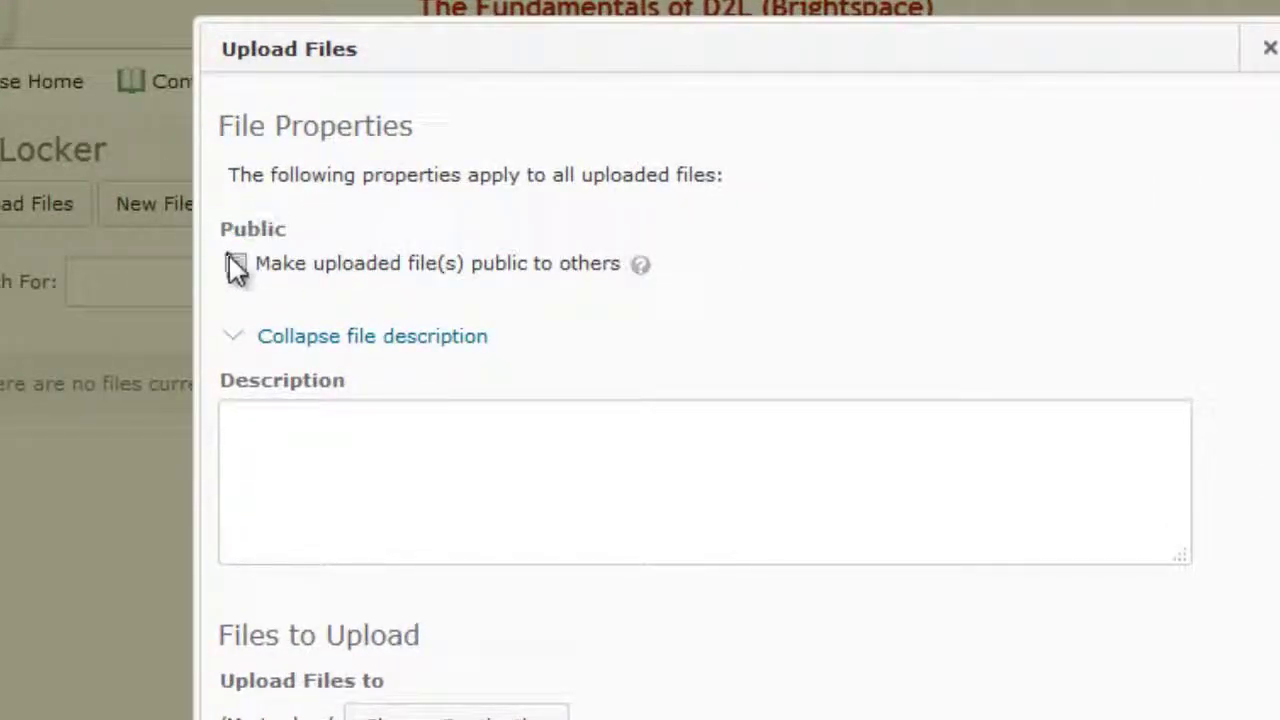
click(235, 264)
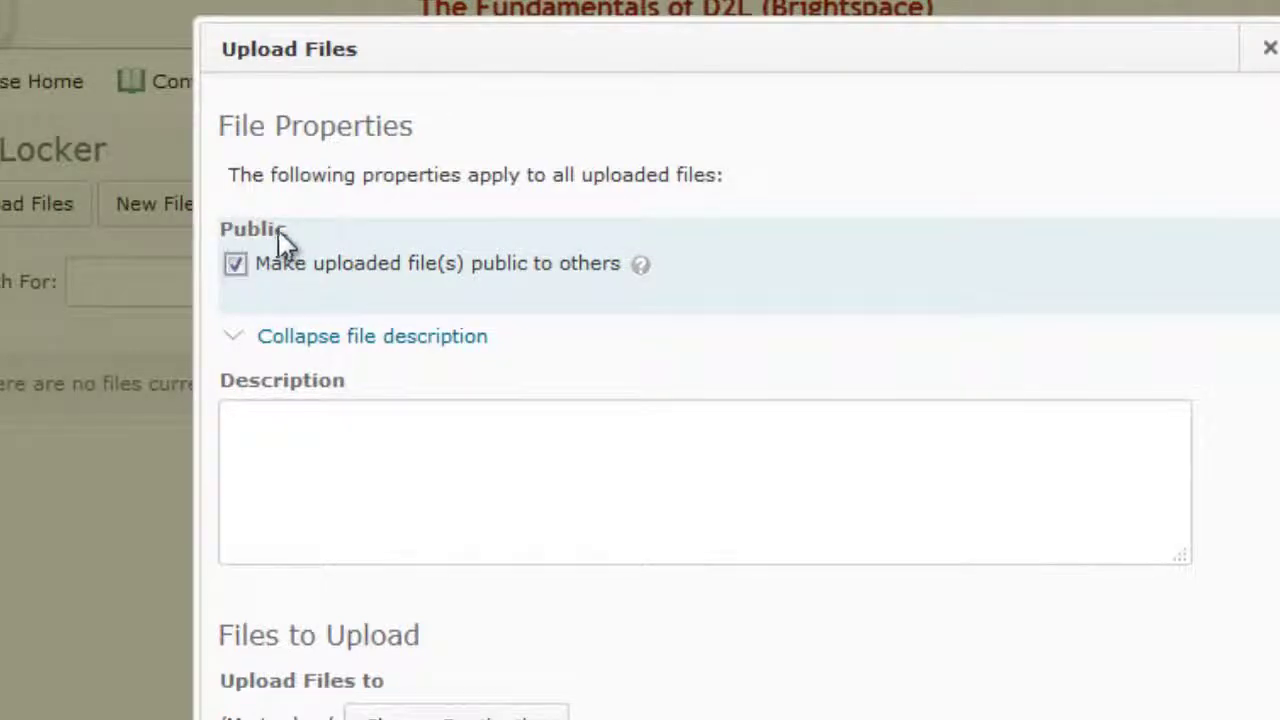
Add PDF File from the desktop to the upload and save it to My Locker
click(402, 515)
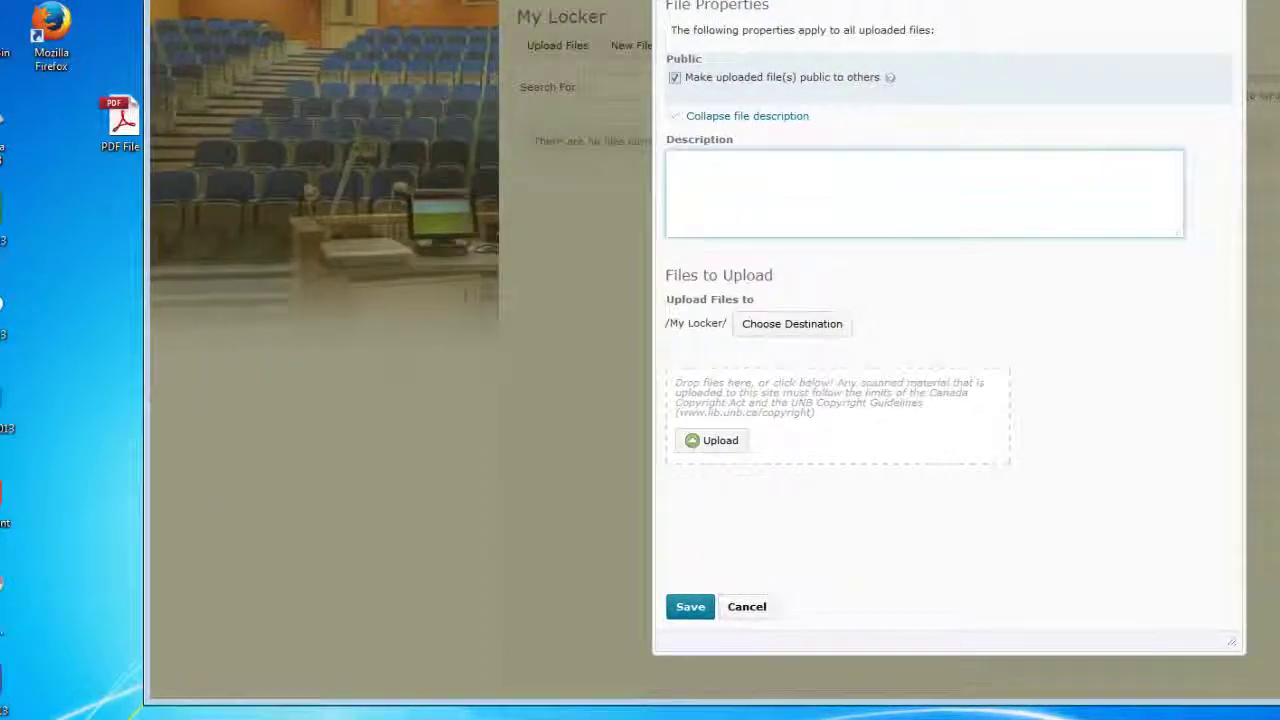
drag(120, 140, 808, 412)
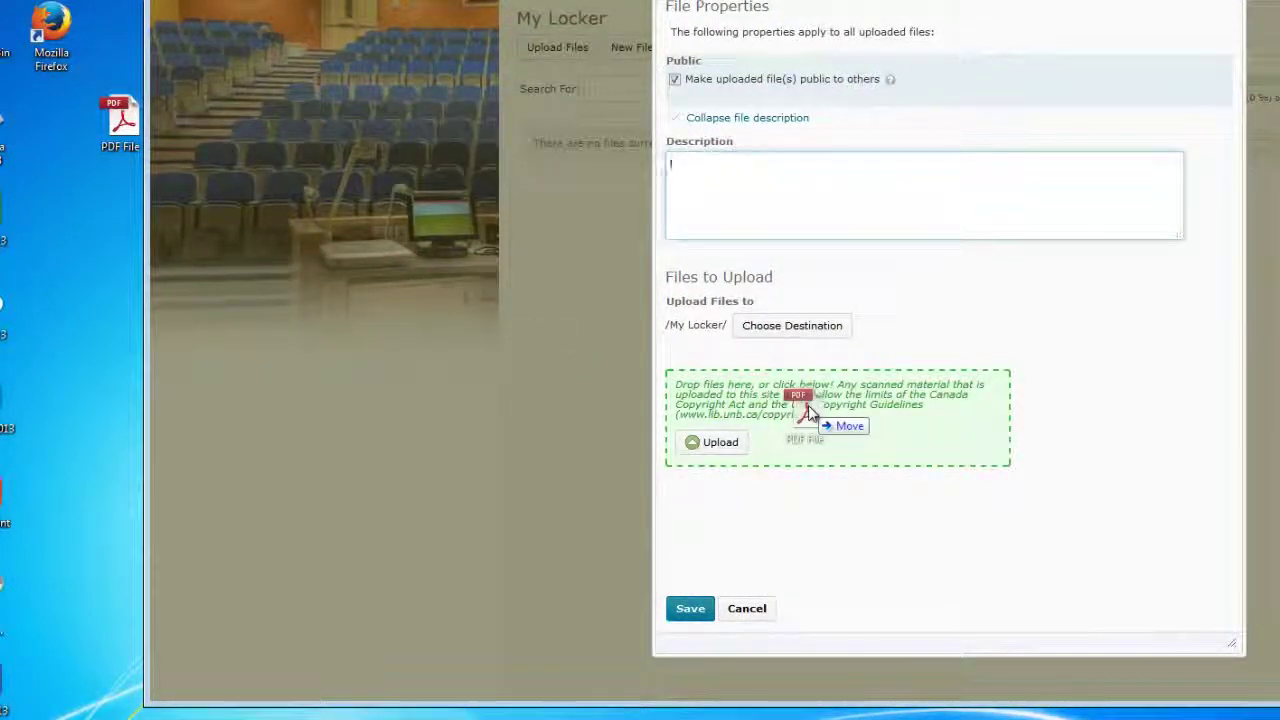
drag(808, 412, 808, 413)
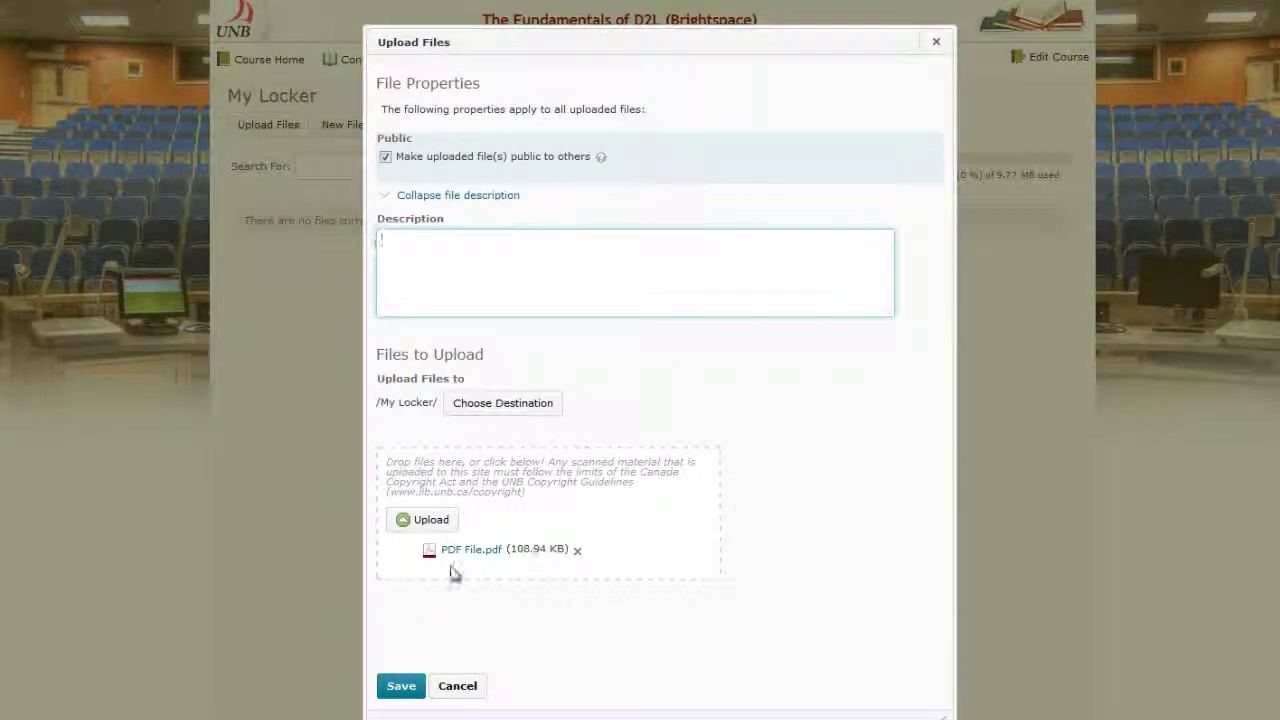
click(401, 690)
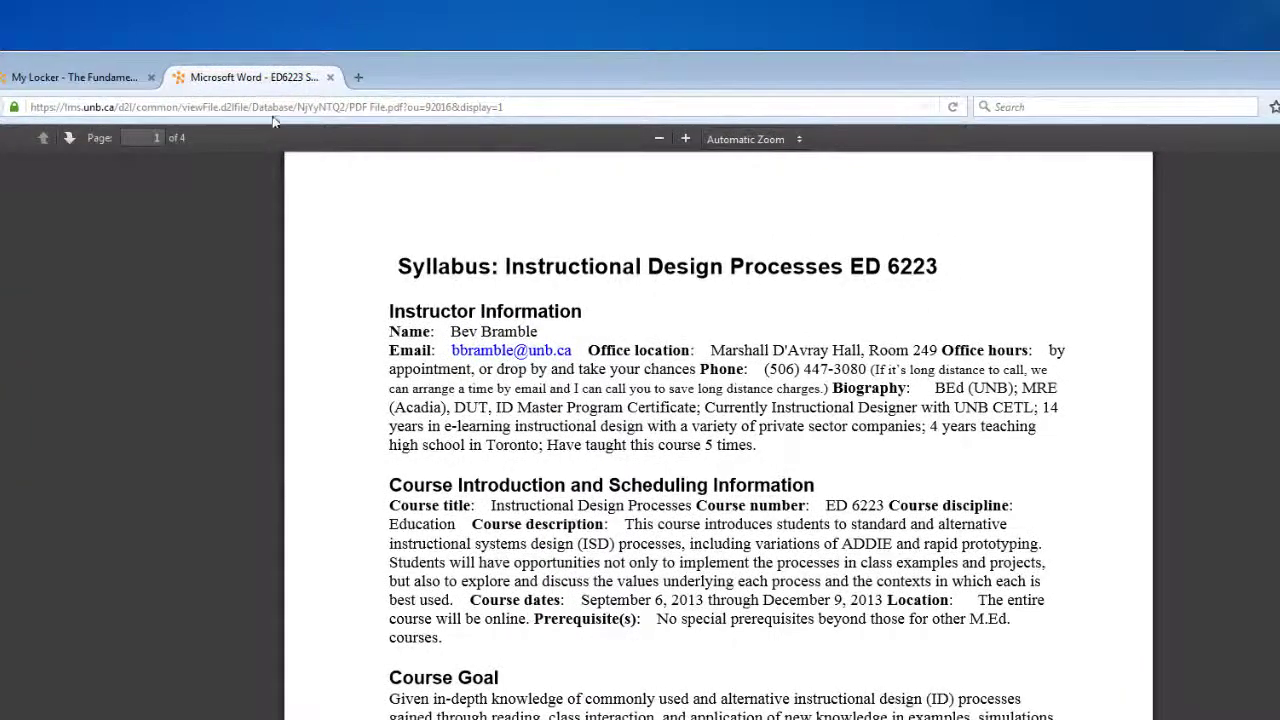
Copy the full web address of the uploaded PDF from its viewing page, and close that page
click(315, 107)
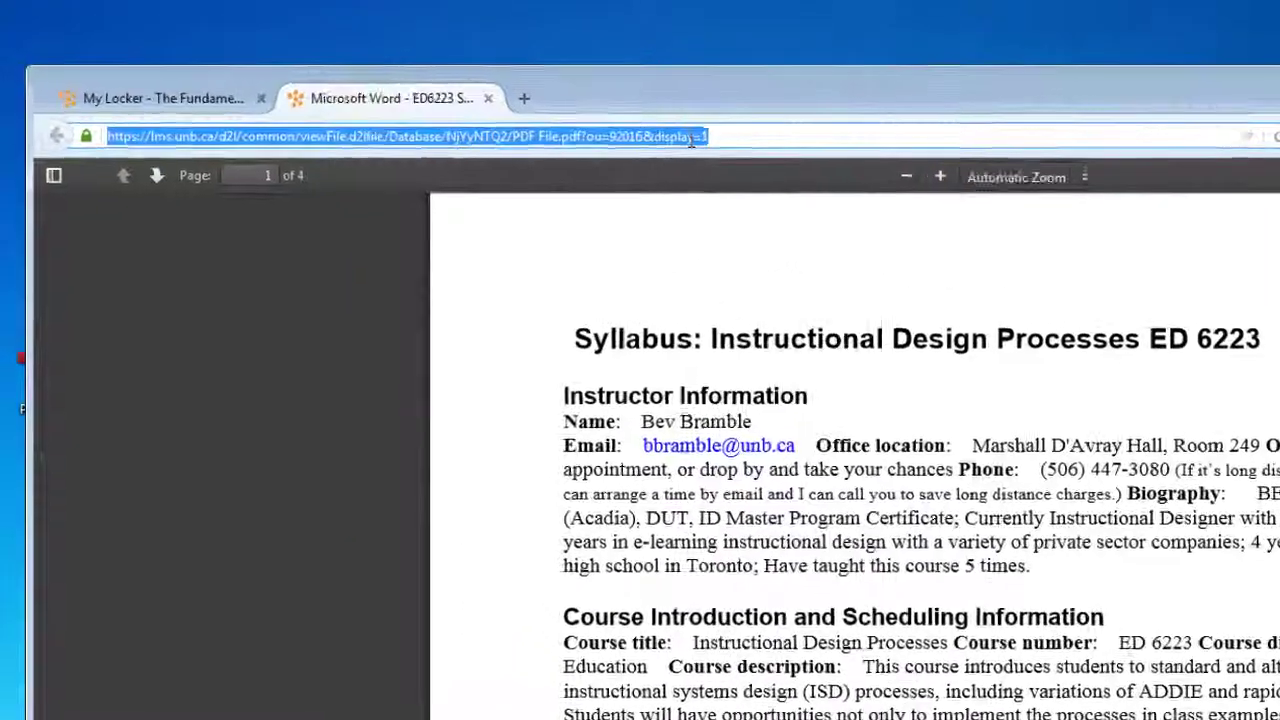
right_click(540, 107)
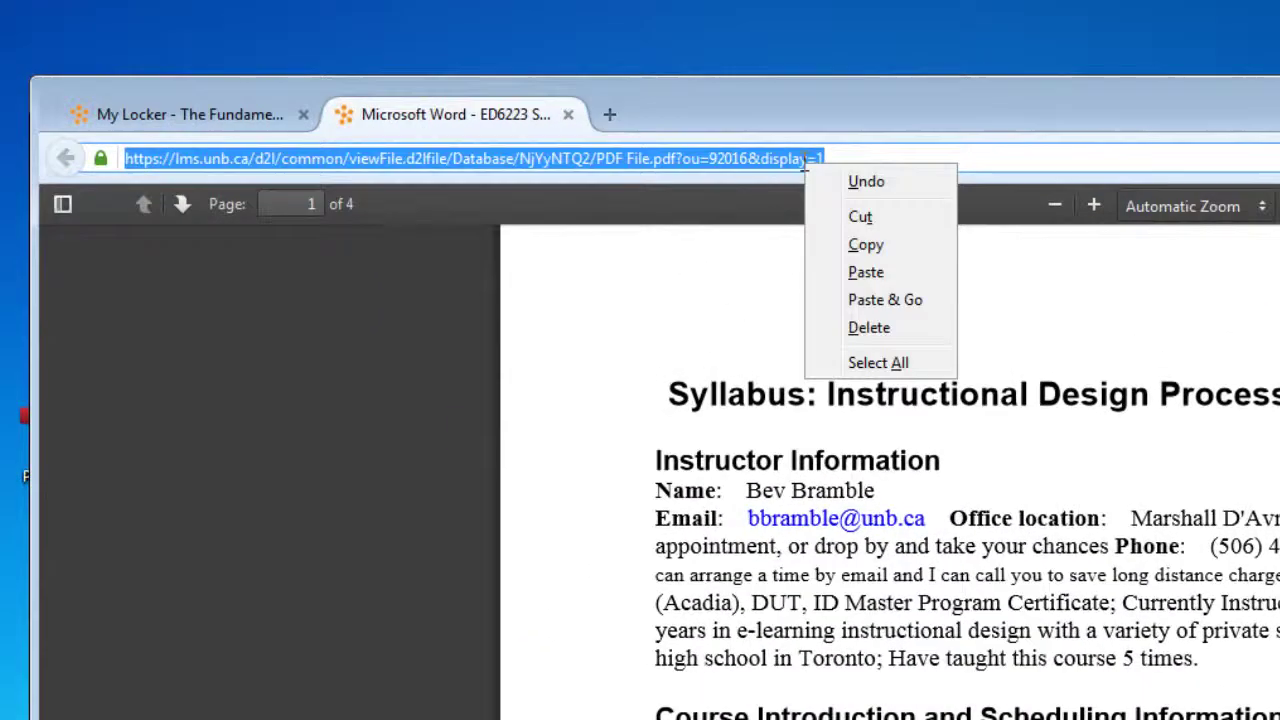
click(863, 246)
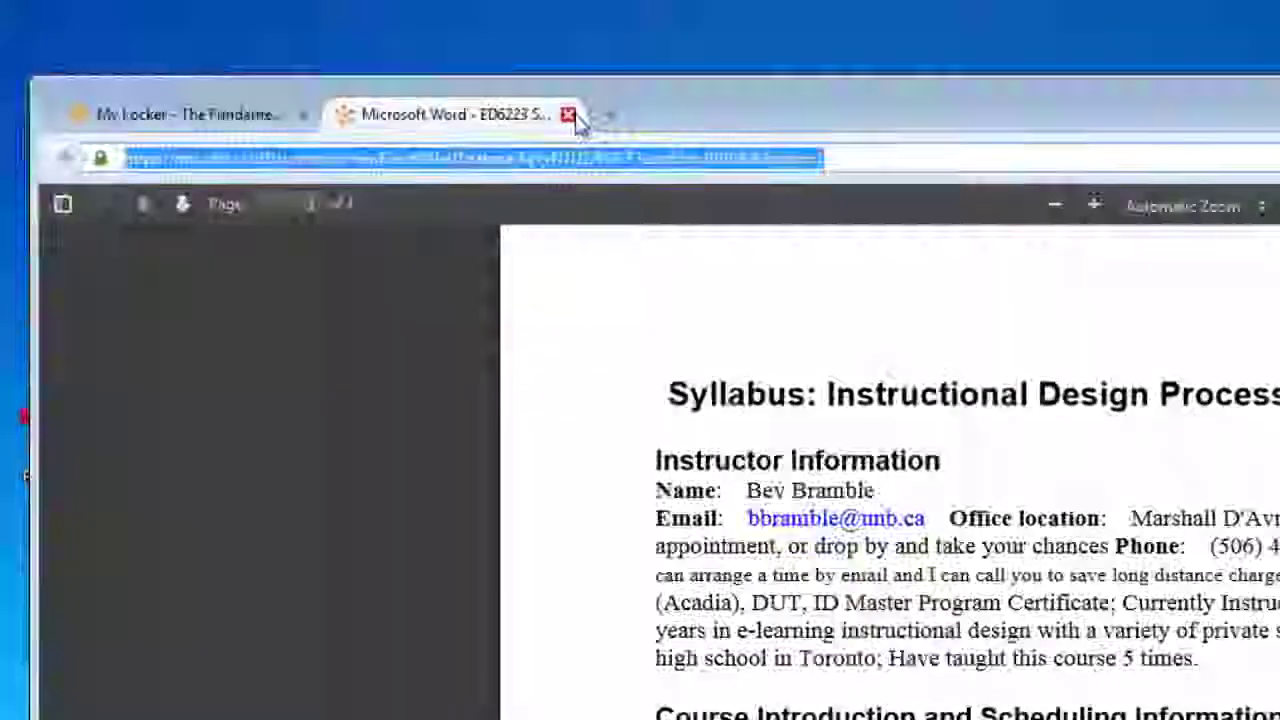
click(570, 114)
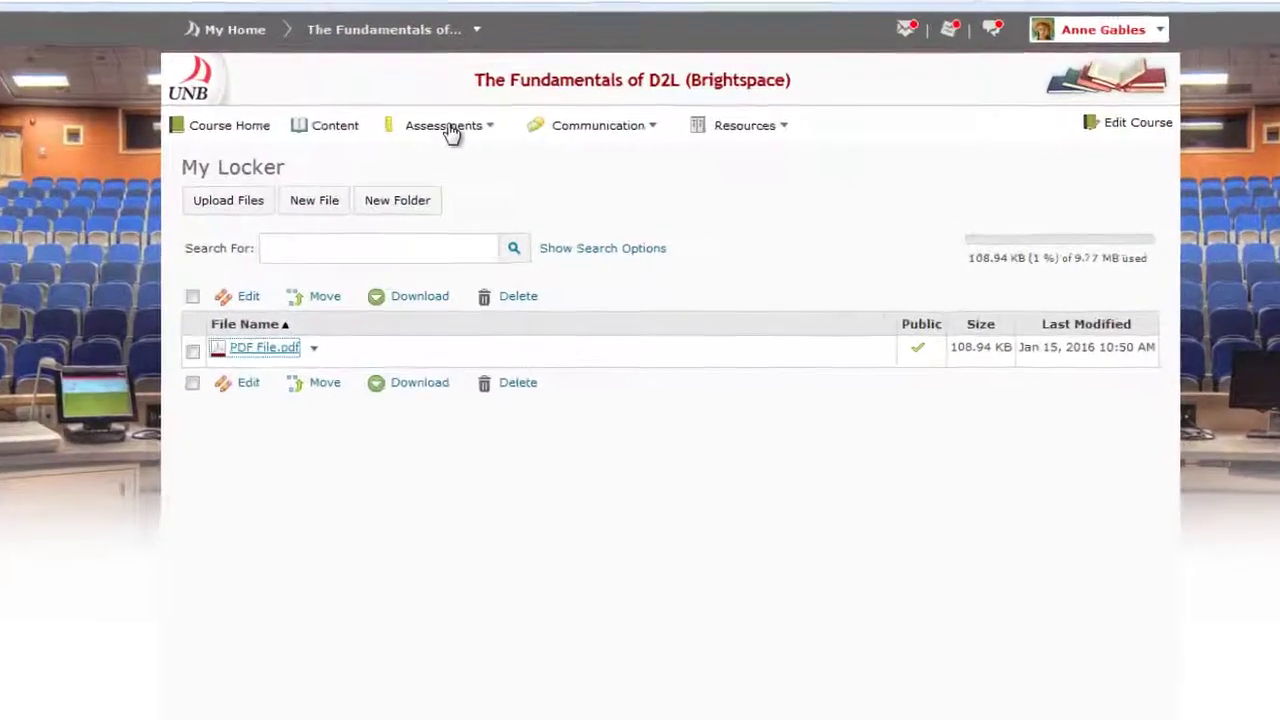
Return to the course quizzes and continue the Quiz 1 attempt in progress
click(452, 124)
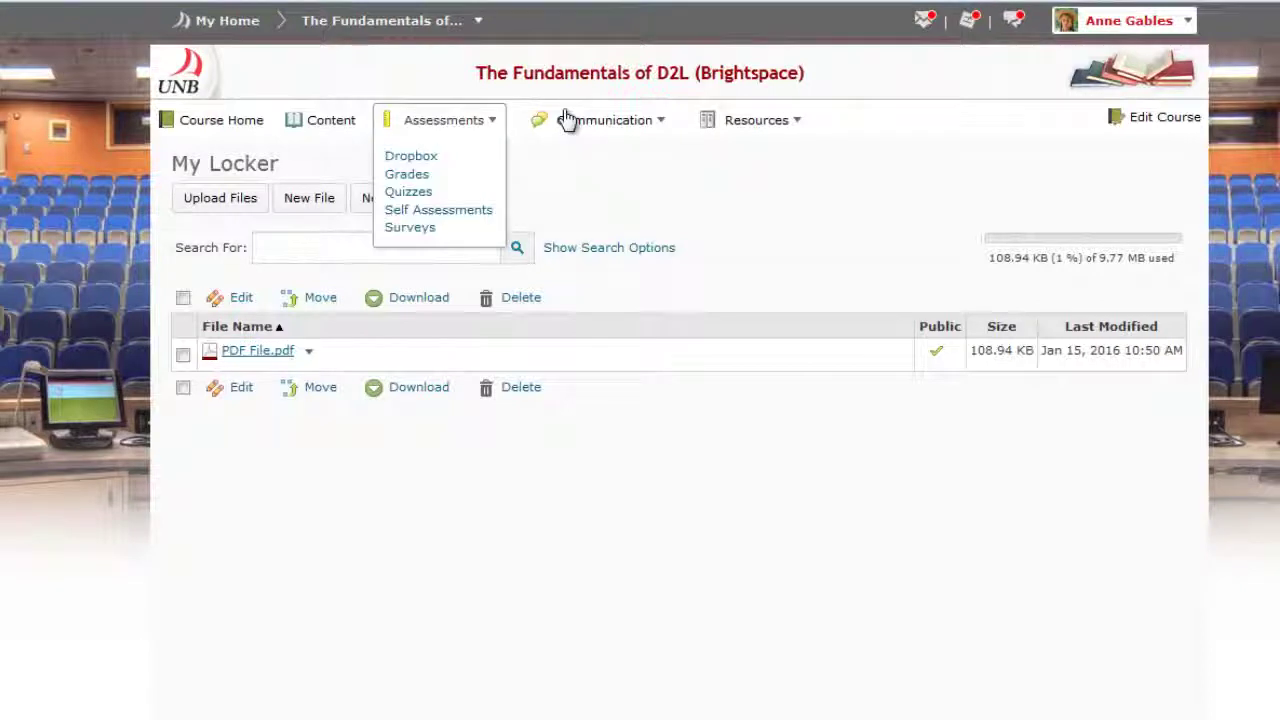
click(403, 195)
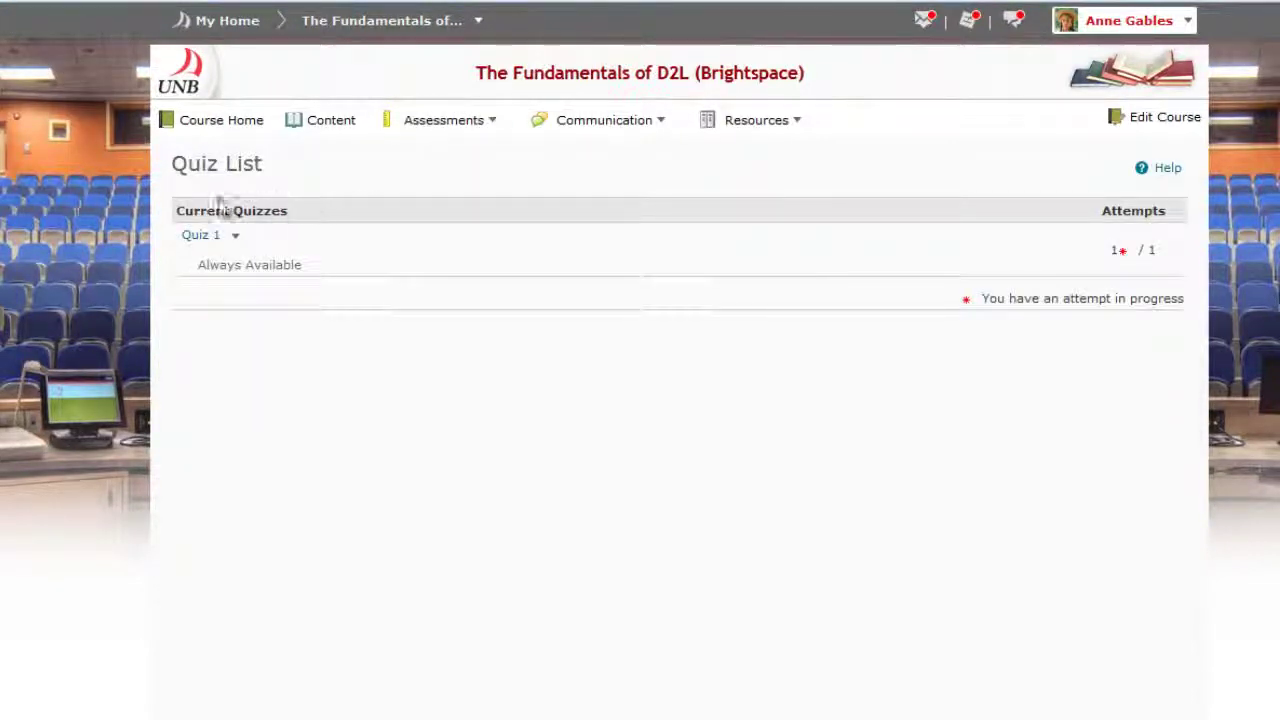
drag(984, 300, 1217, 303)
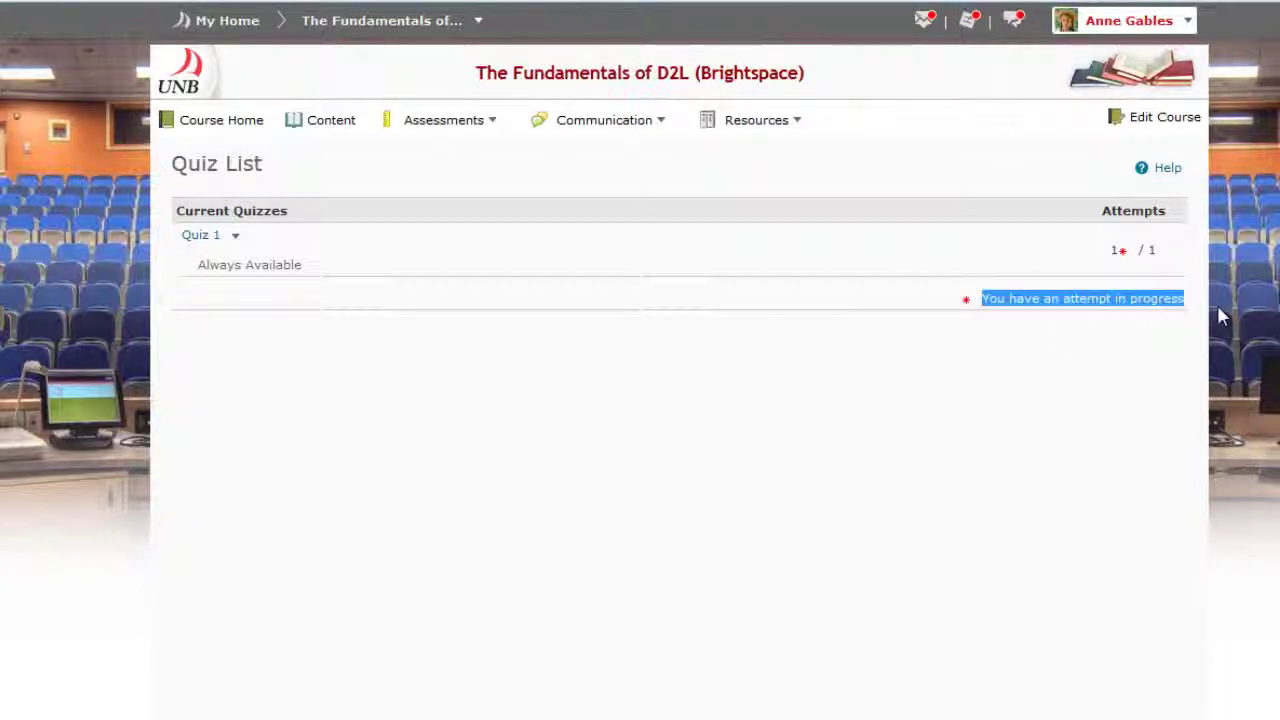
click(203, 236)
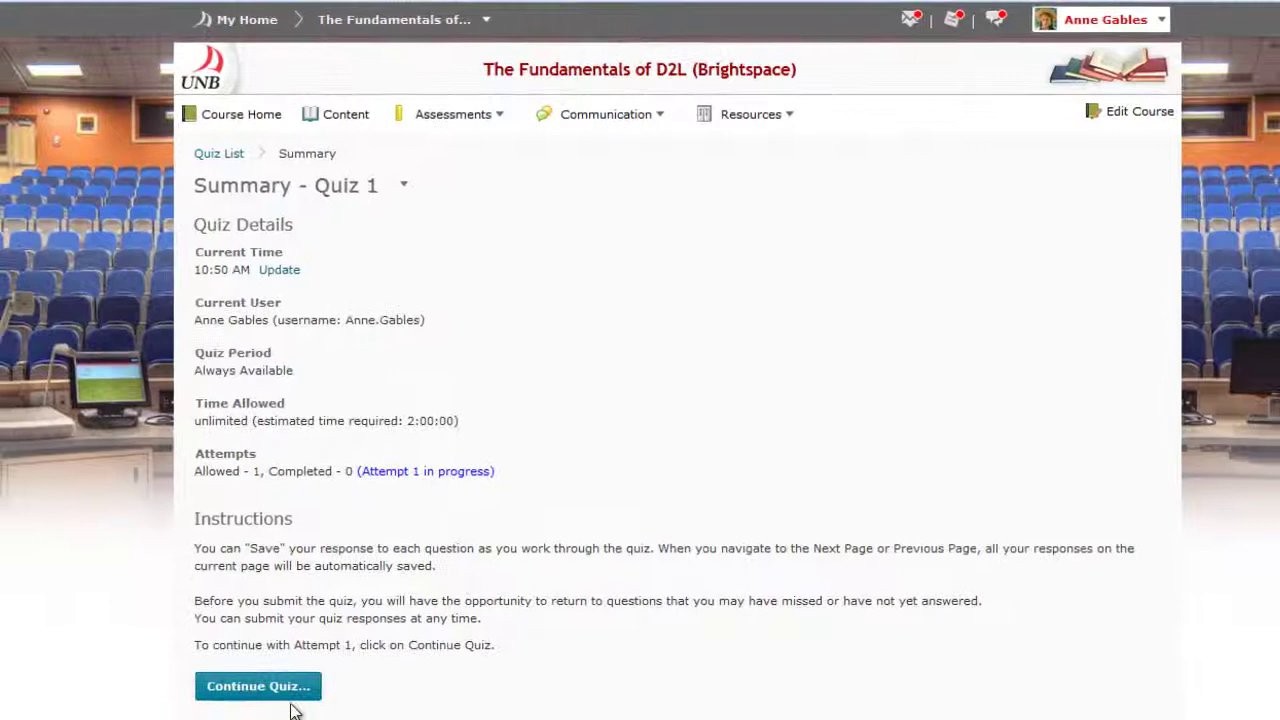
click(270, 690)
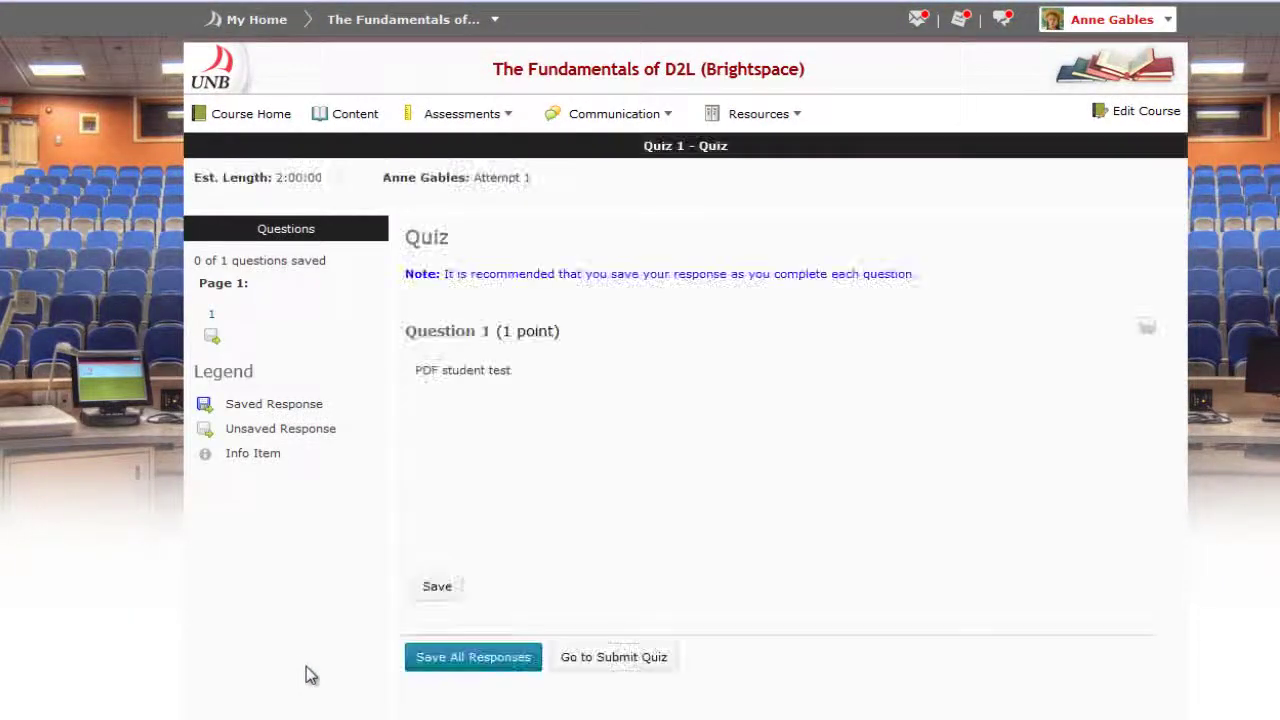
Start a URL quicklink in the Question 1 answer and paste the copied PDF address as its URL
click(483, 480)
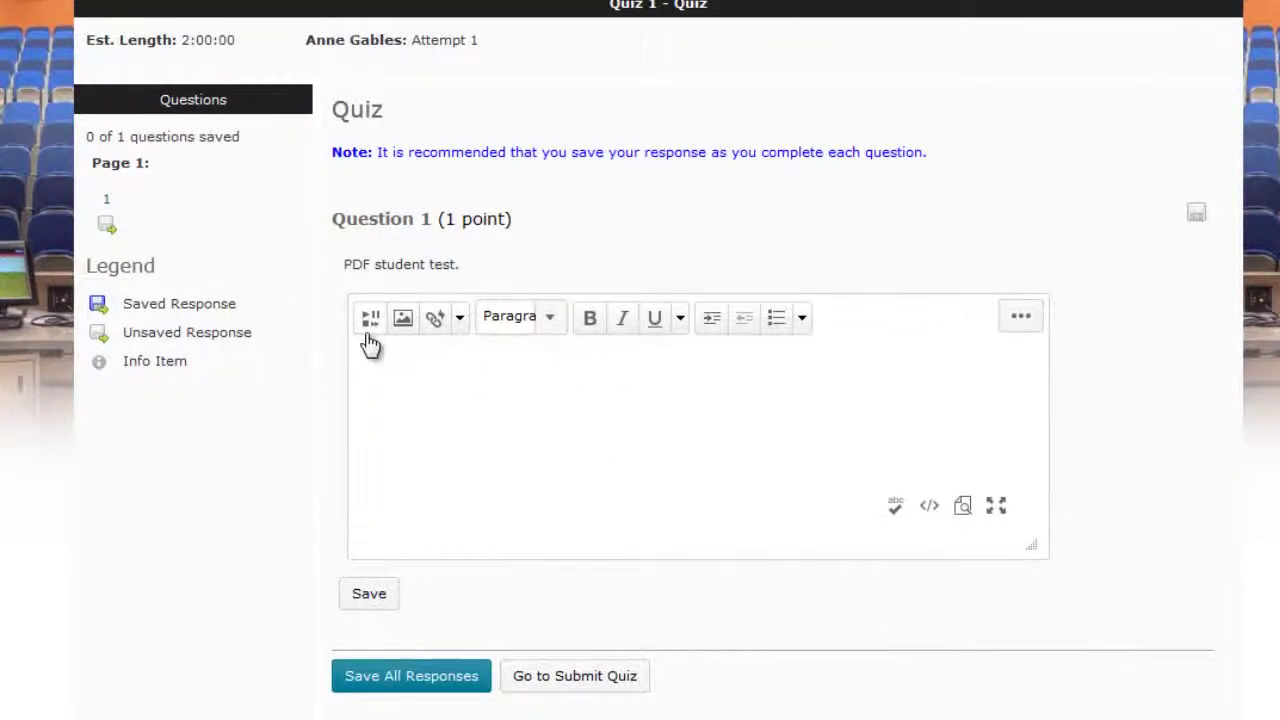
click(441, 327)
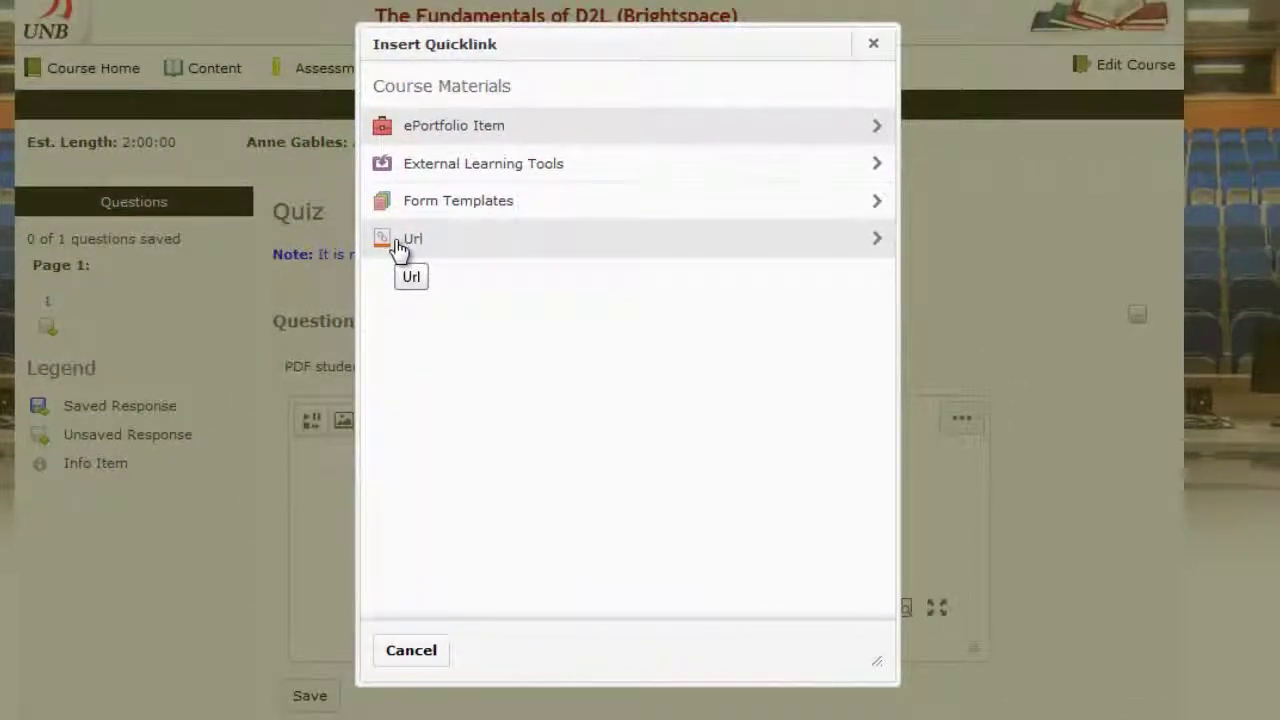
click(399, 248)
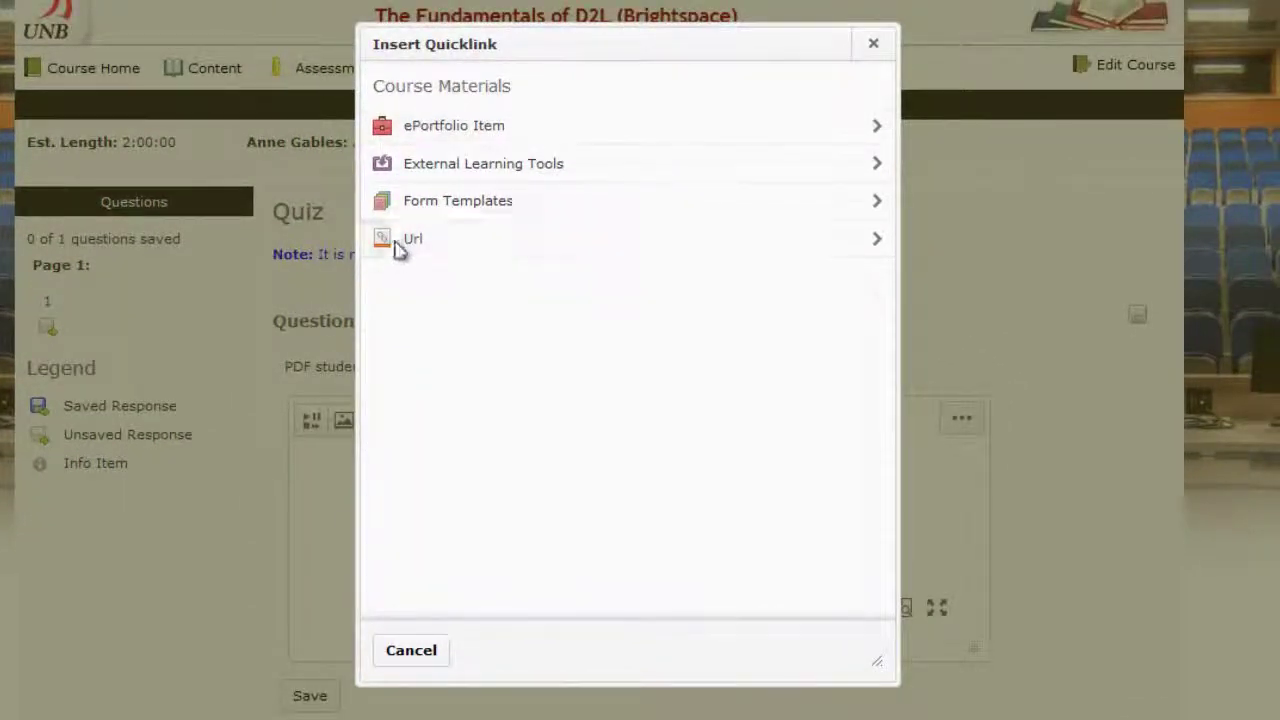
click(426, 254)
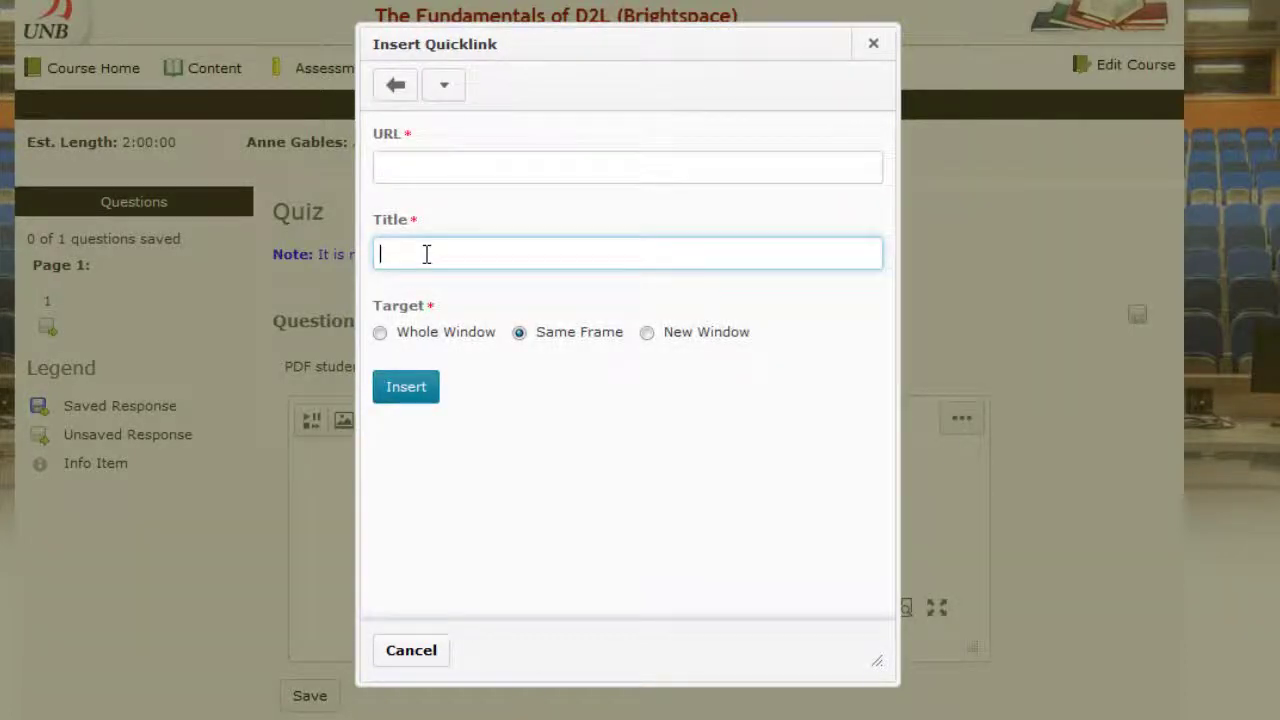
click(429, 165)
drag(466, 134, 357, 149)
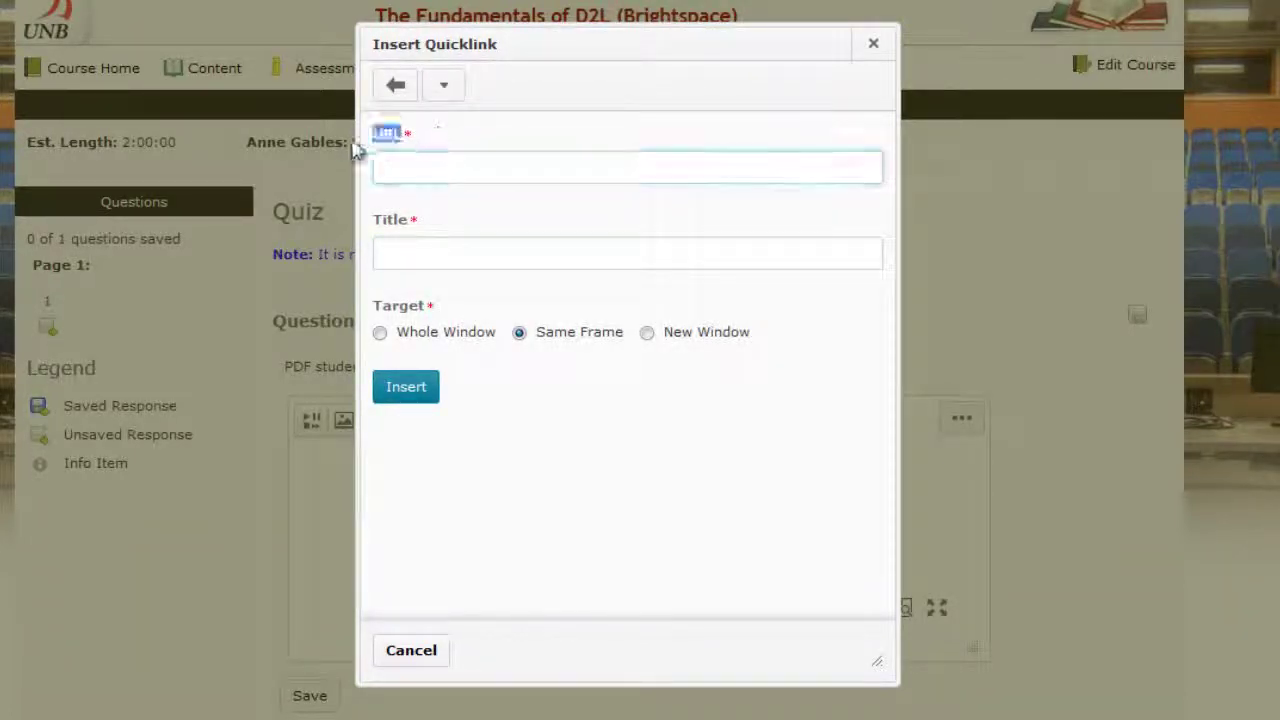
click(403, 170)
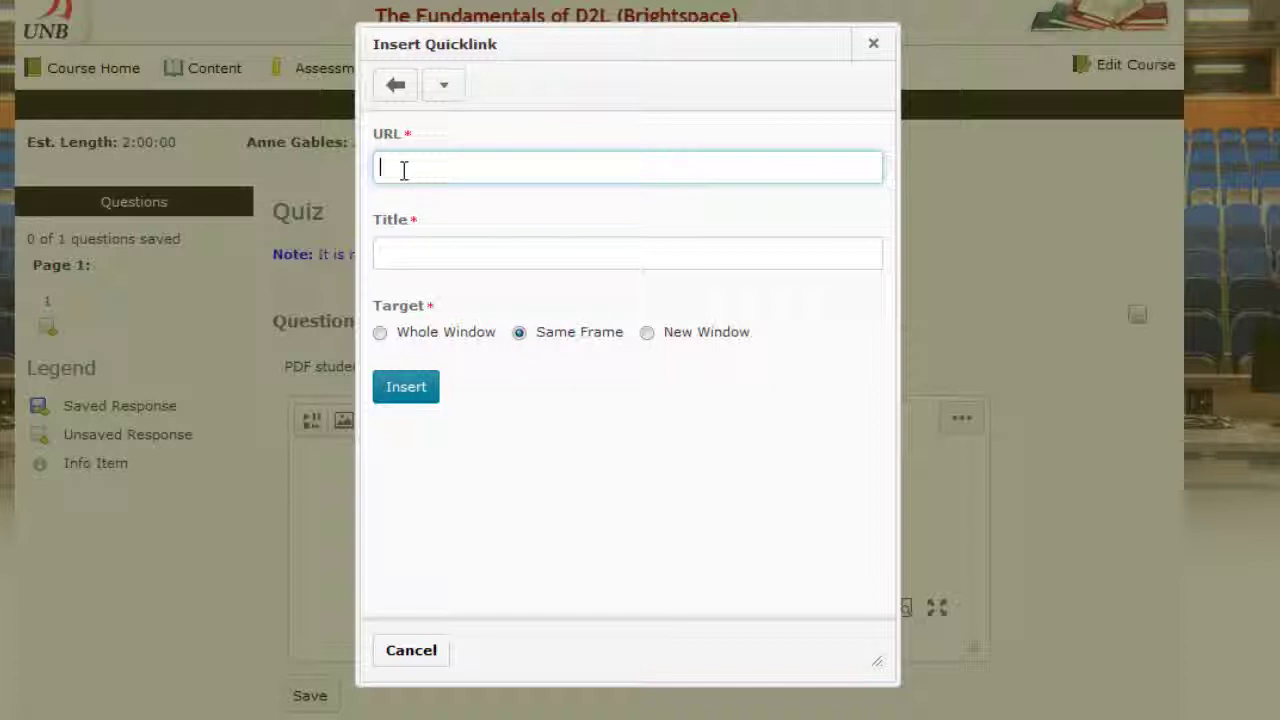
right_click(401, 172)
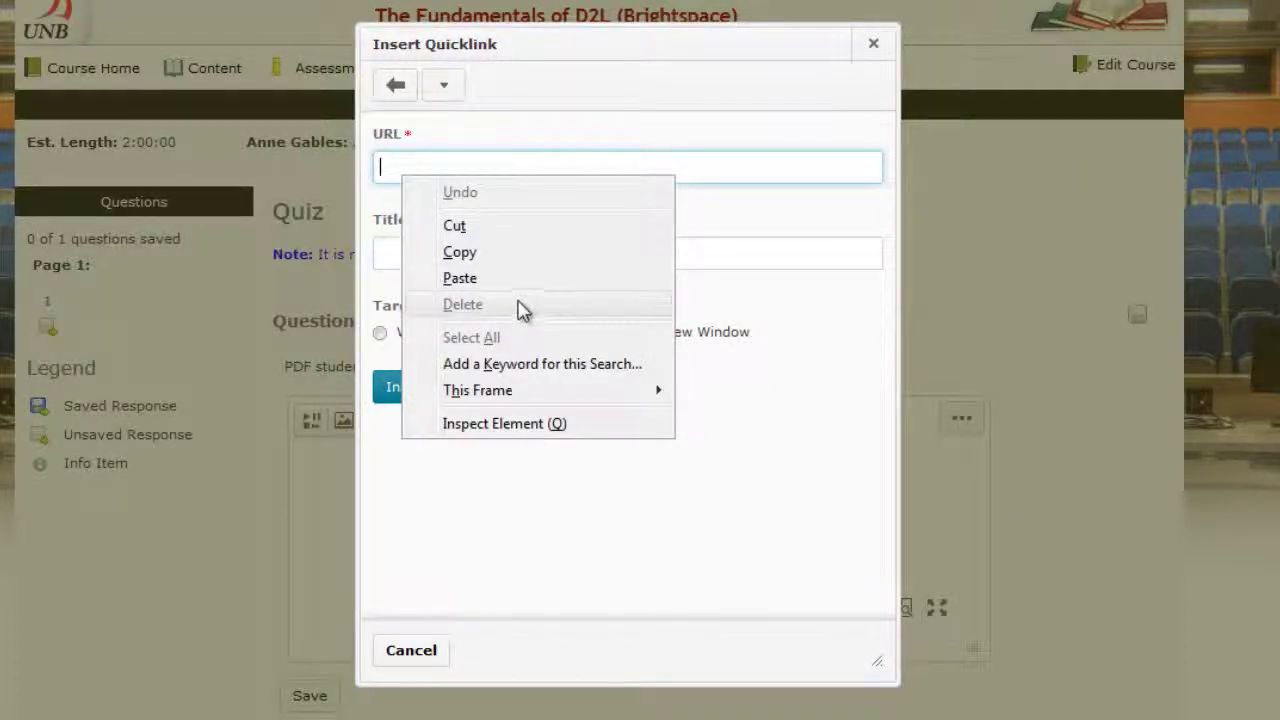
click(460, 278)
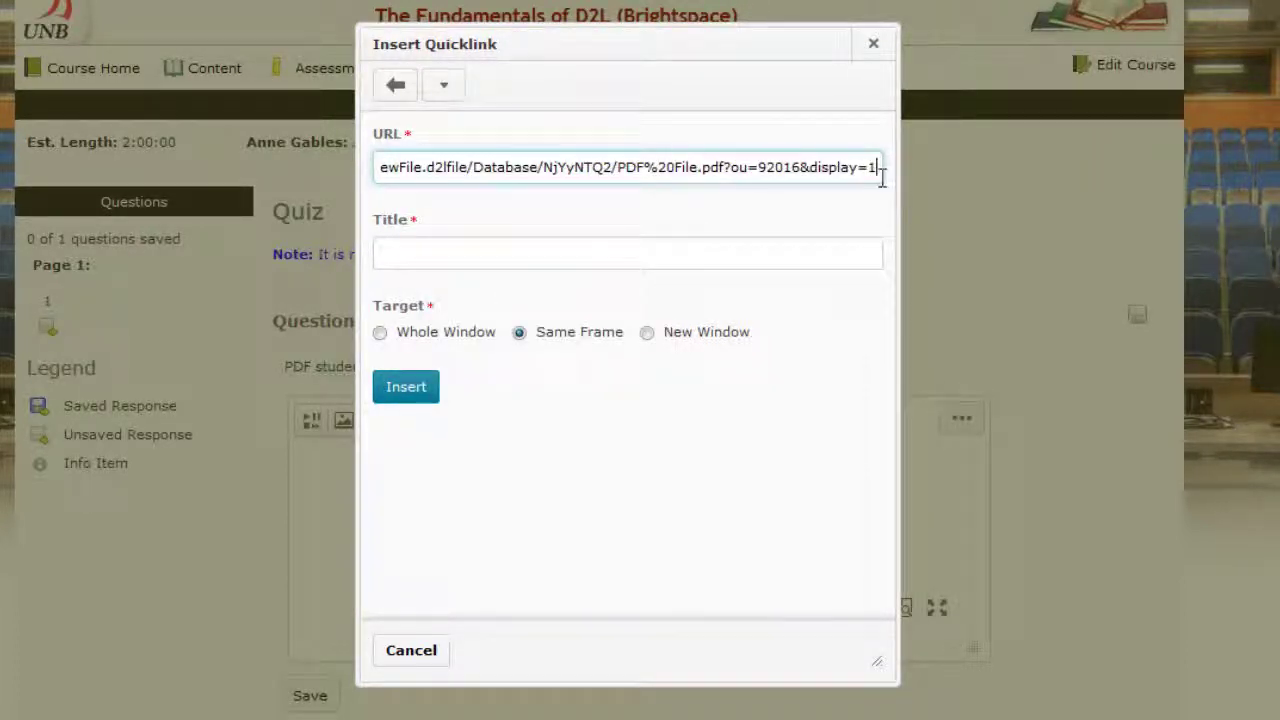
Title the quicklink with the student's first name and "PDF File", target it to a new window, and insert it
click(377, 256)
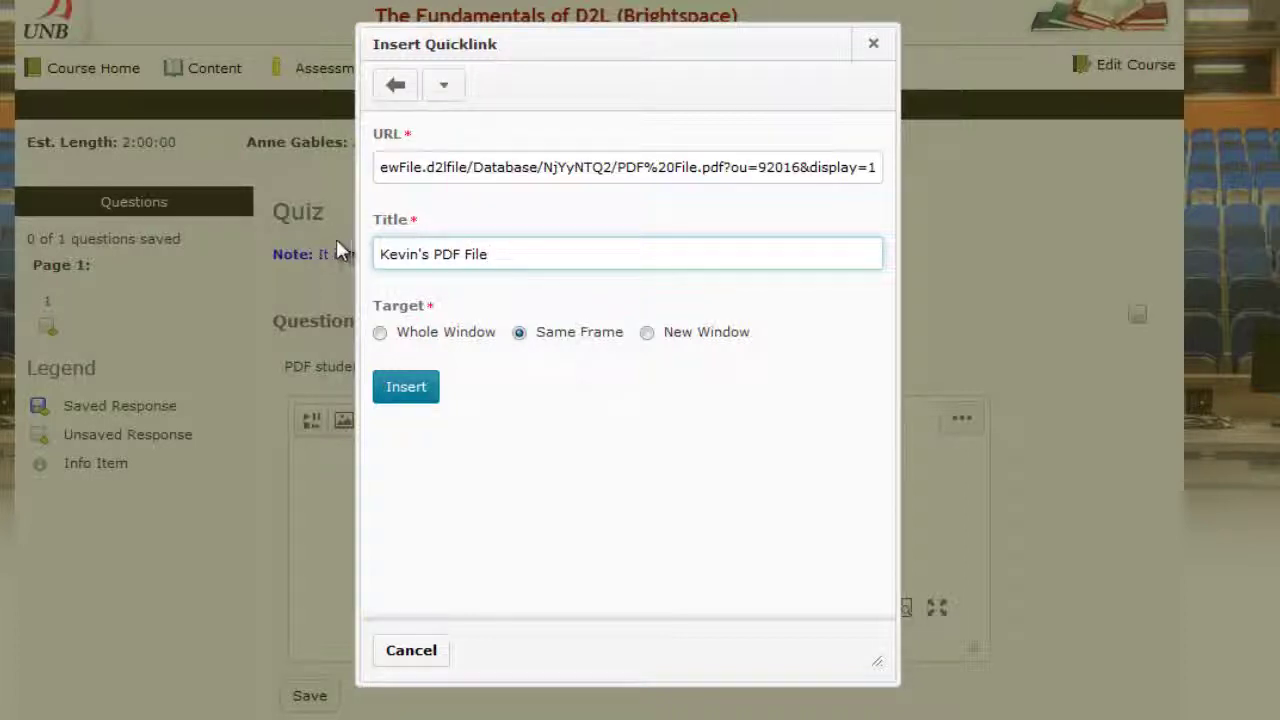
click(651, 335)
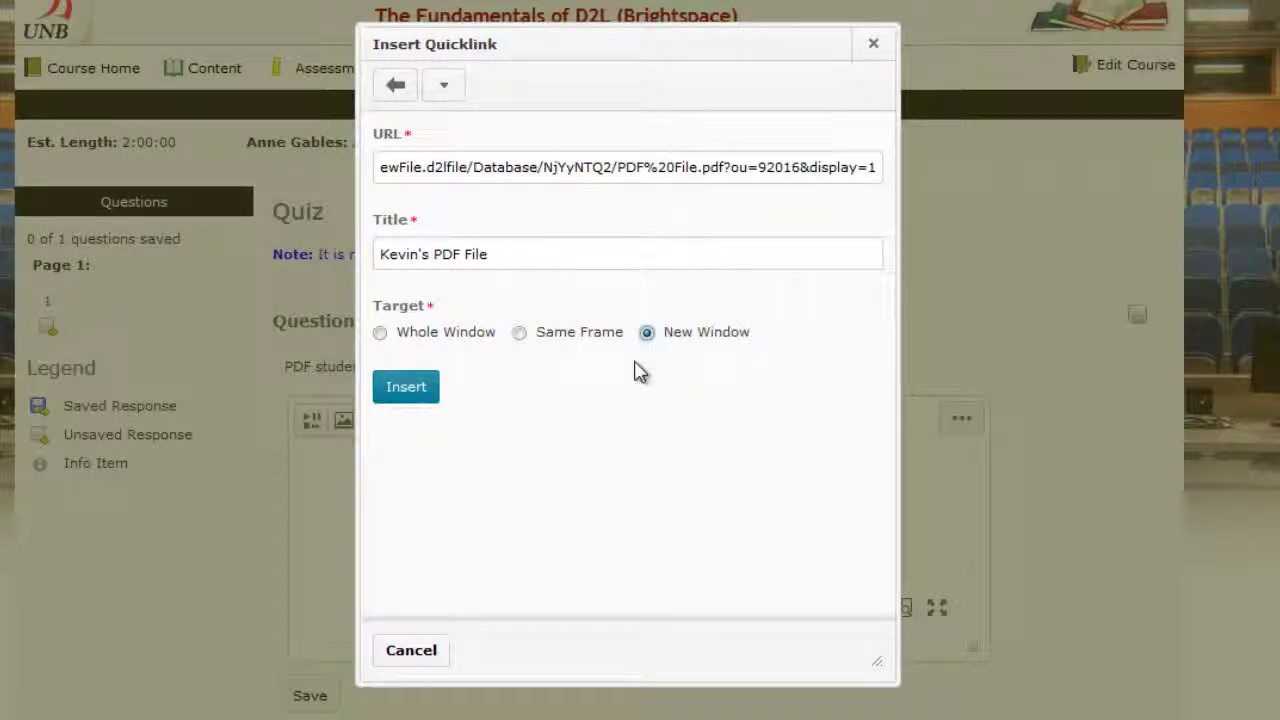
click(405, 387)
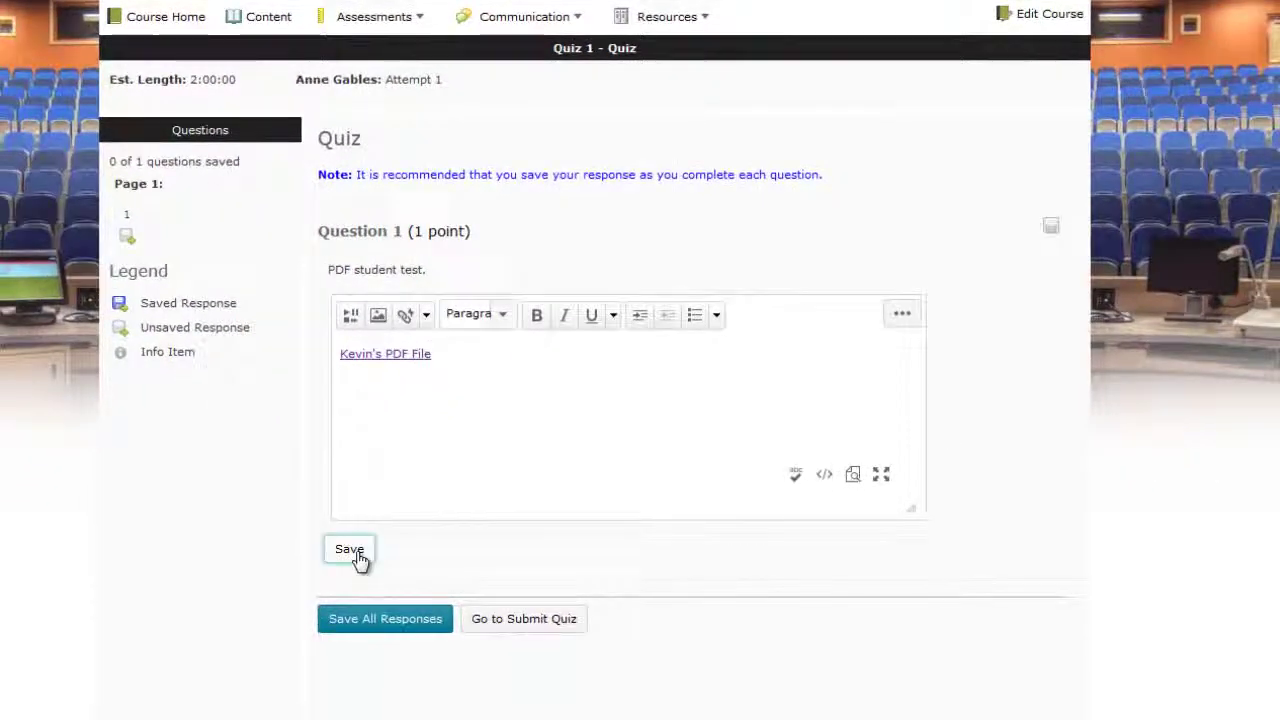
Save the Question 1 response and check its saved status against the legend
click(355, 554)
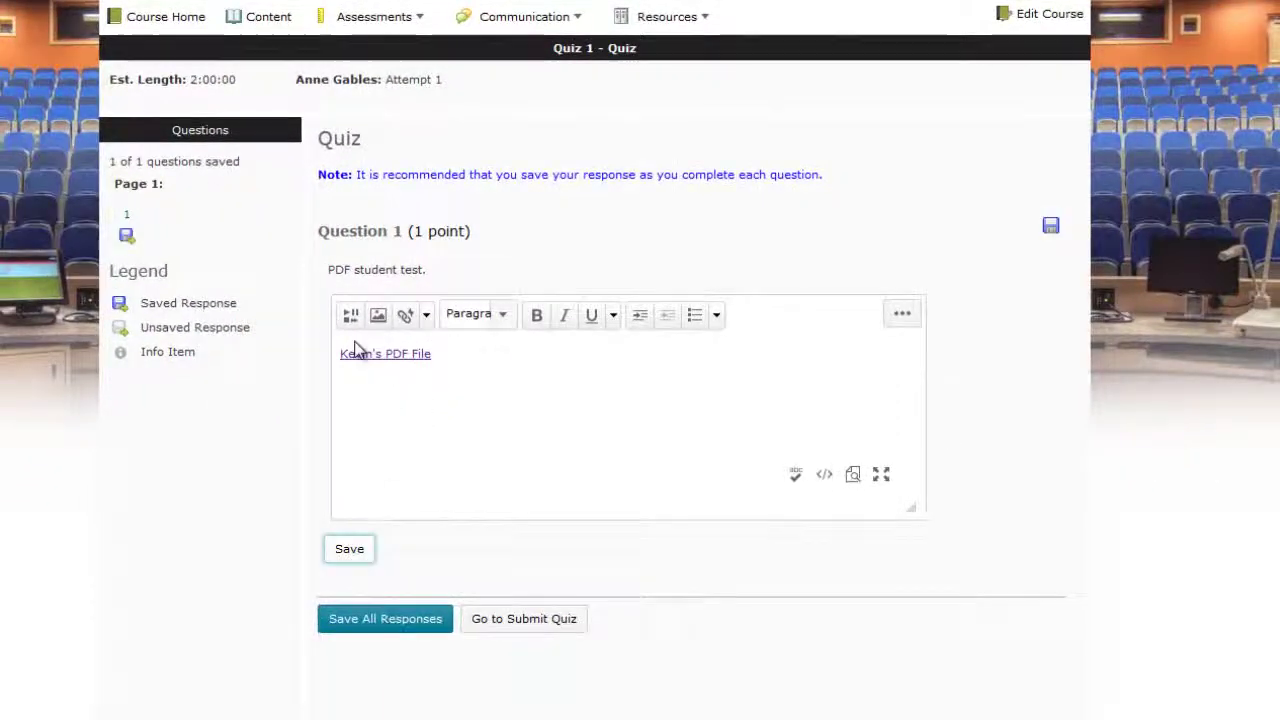
click(126, 234)
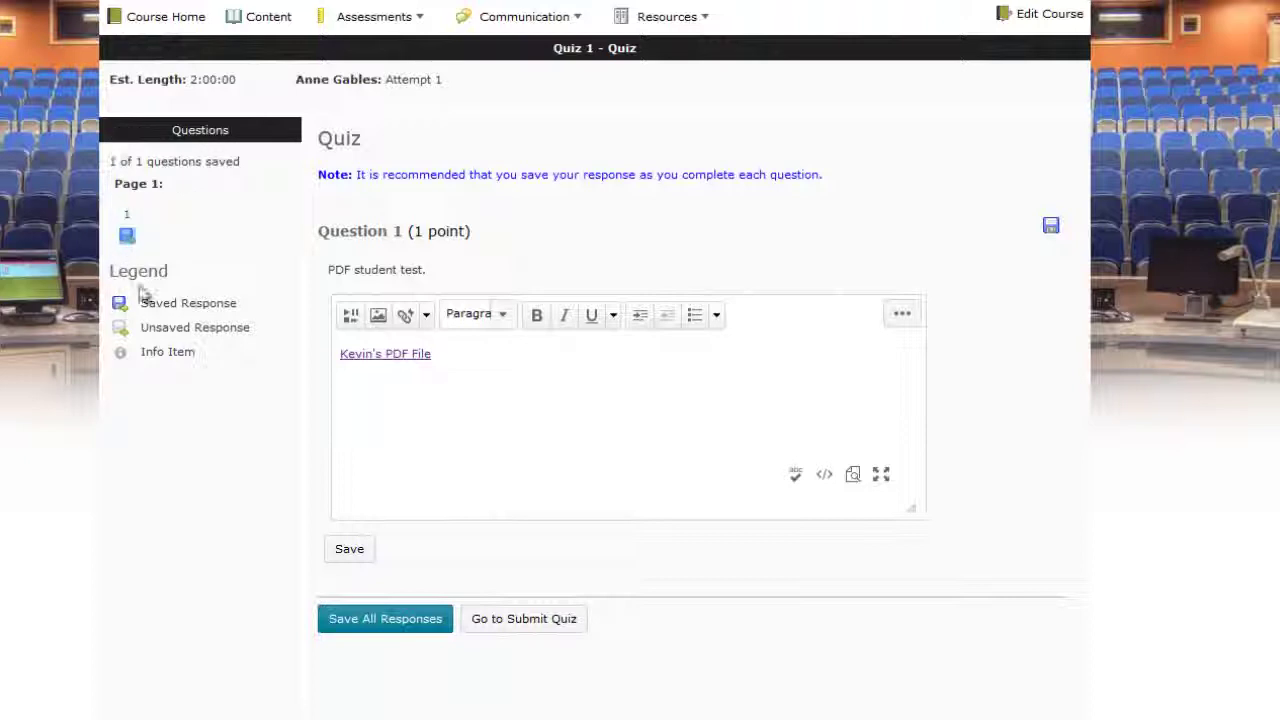
drag(141, 303, 243, 309)
click(178, 228)
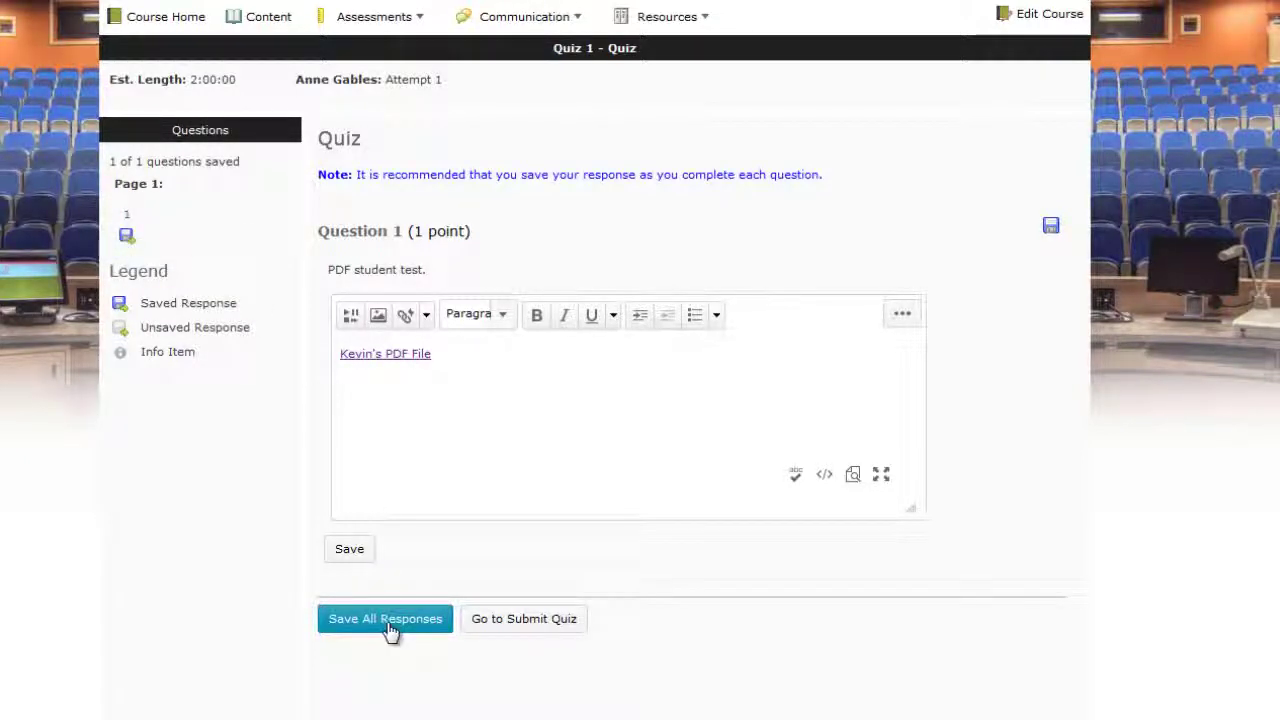
Submit Quiz 1 and confirm the submission
click(495, 620)
click(356, 306)
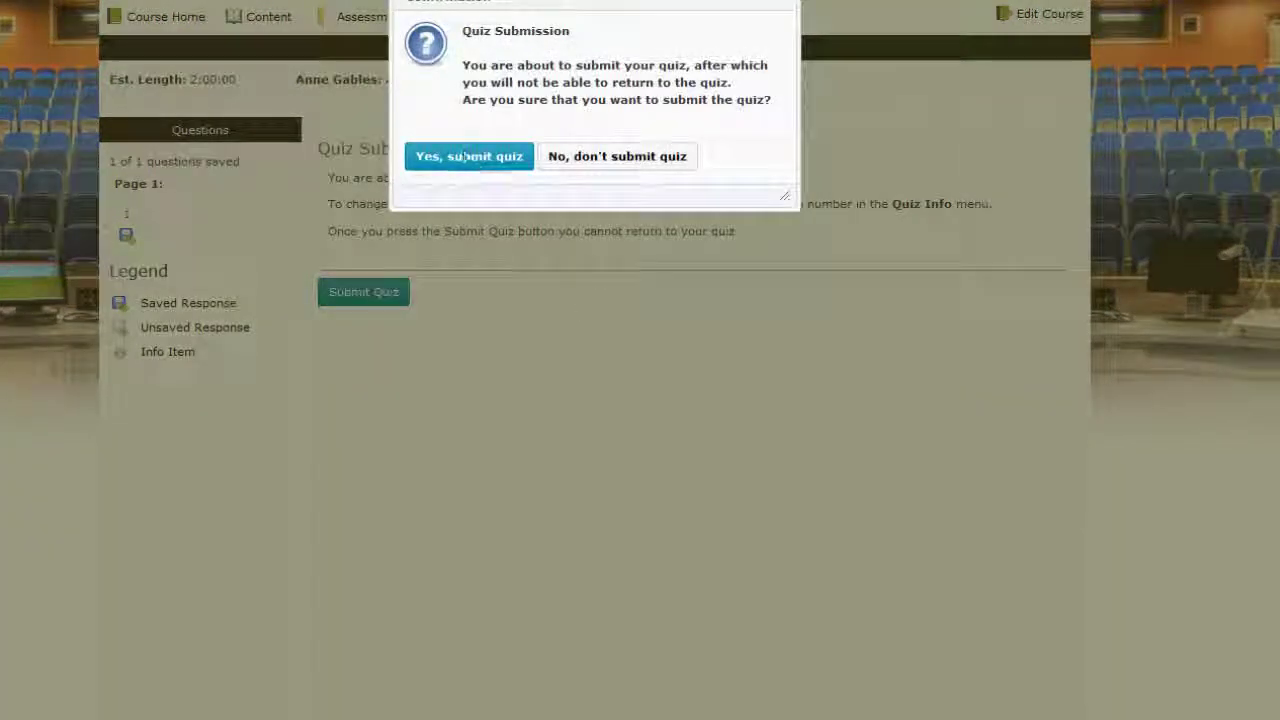
click(467, 158)
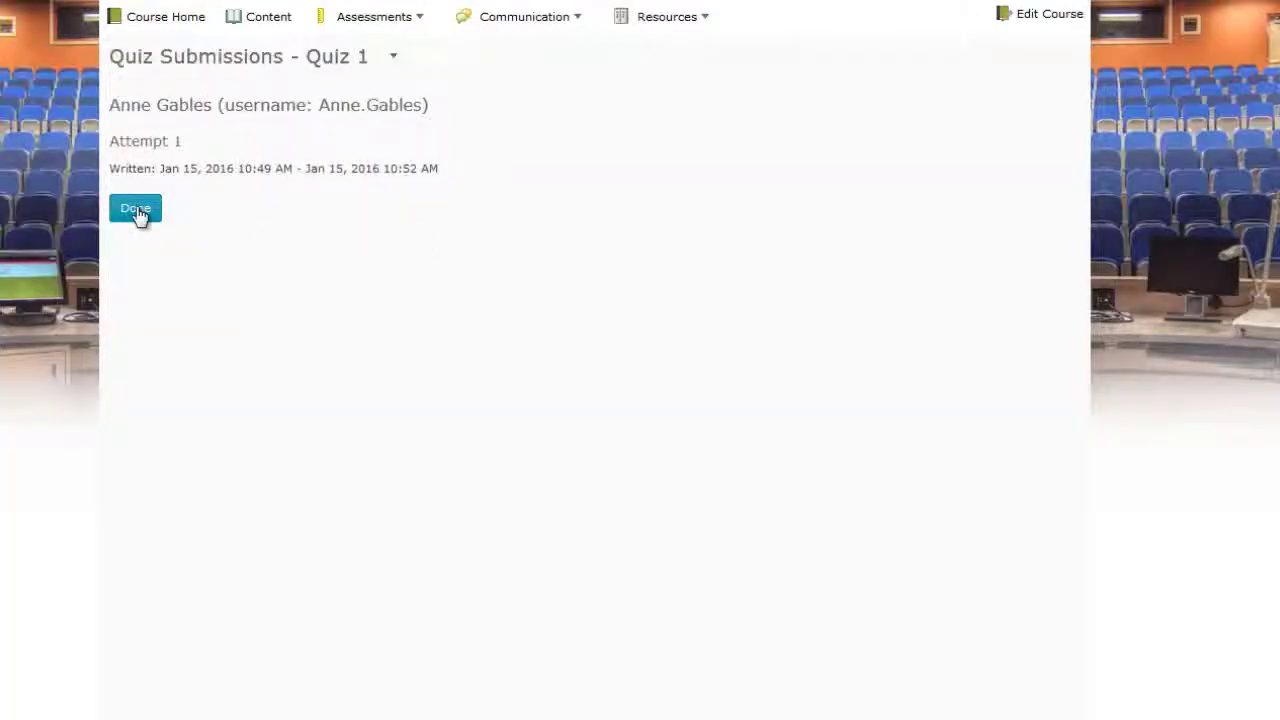